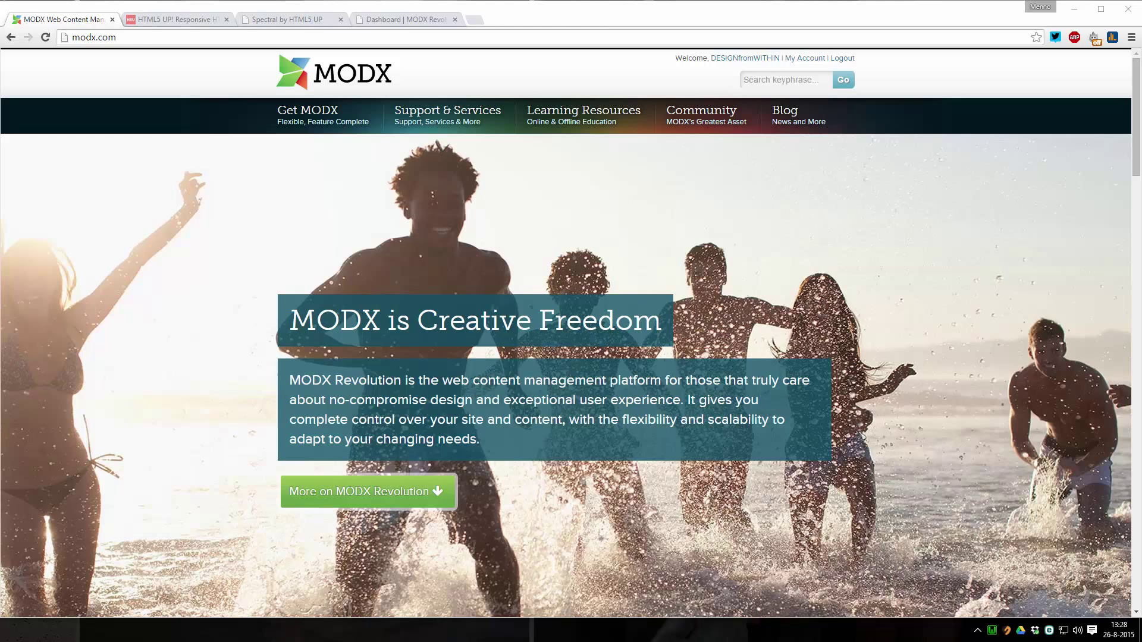
# Switch to Sublime Text to review the readme's introduction, and view the html5up.net template site in Chrome.
pyautogui.hotkey('alt', 'Tab')
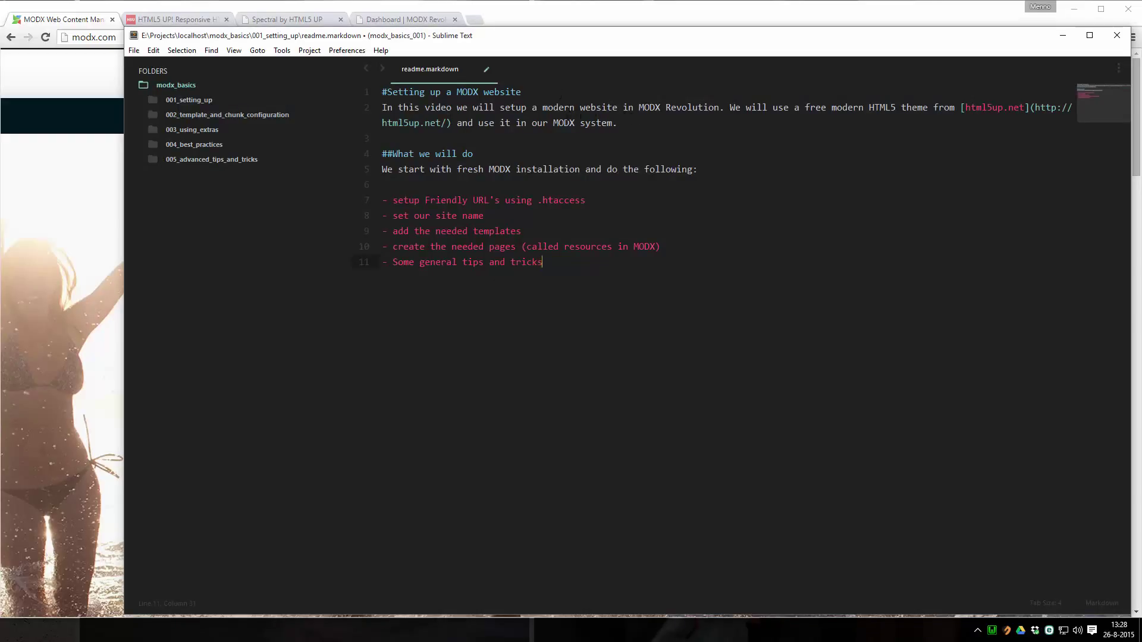
pyautogui.moveTo(640, 110); pyautogui.dragTo(712, 111)
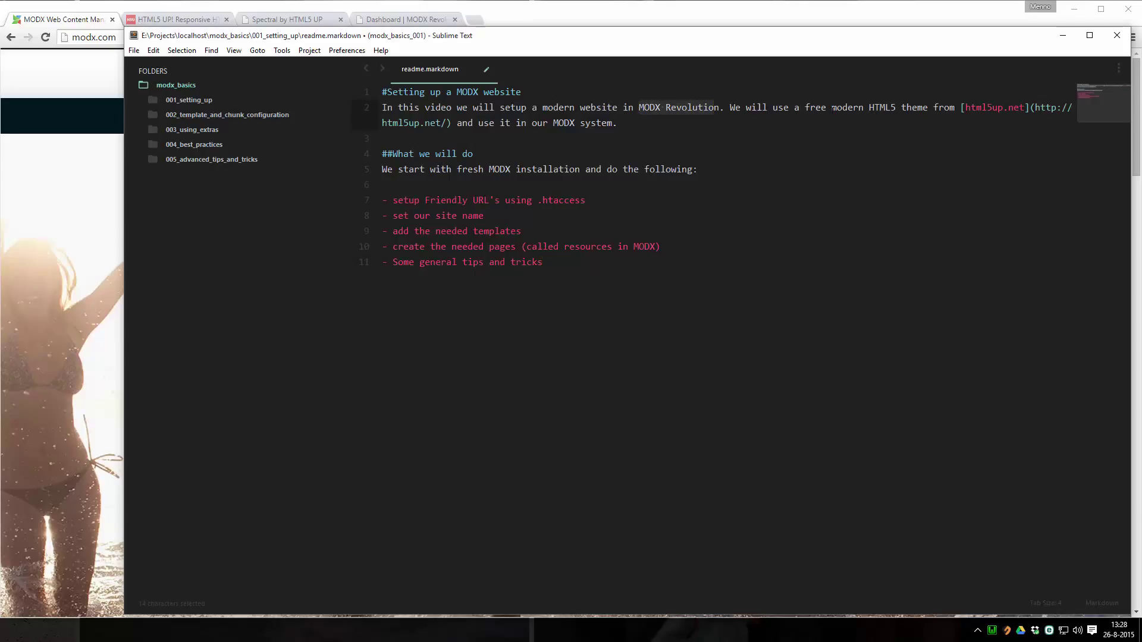
pyautogui.click(171, 21)
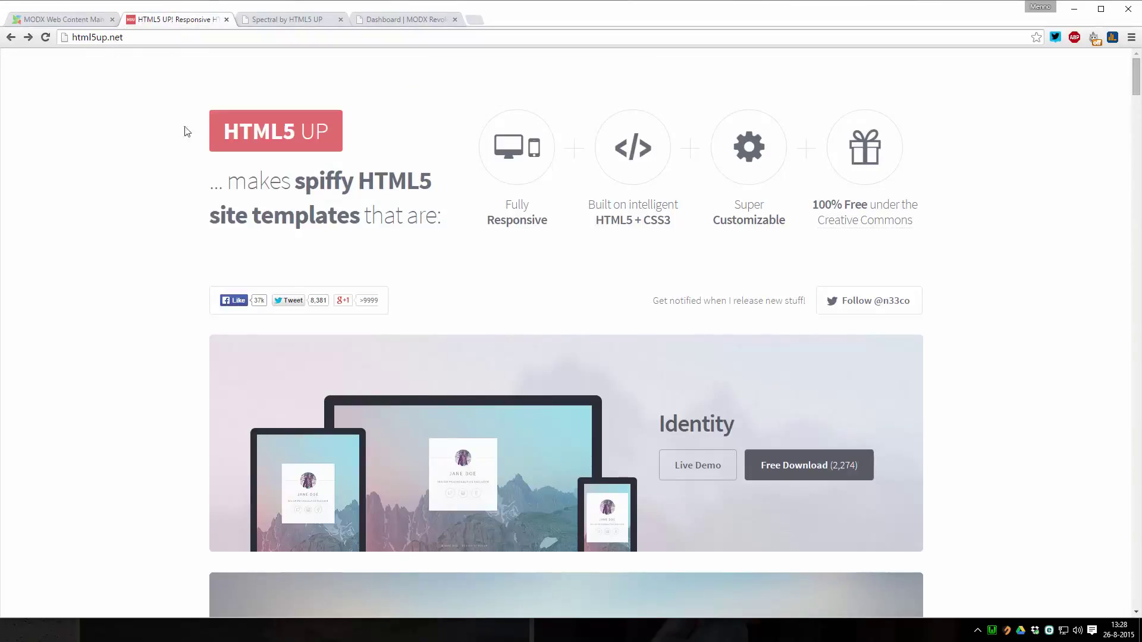
# Examine the sections of the Spectral template's home page in the browser.
pyautogui.click(270, 19)
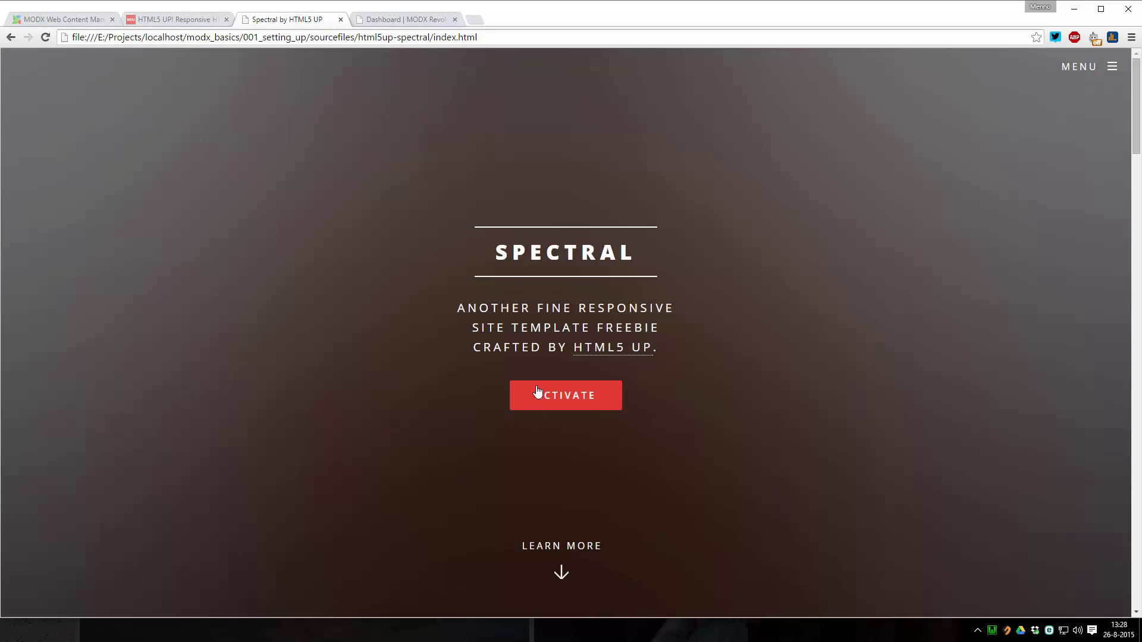
pyautogui.scroll(-2, 524, 396)
pyautogui.click(568, 449)
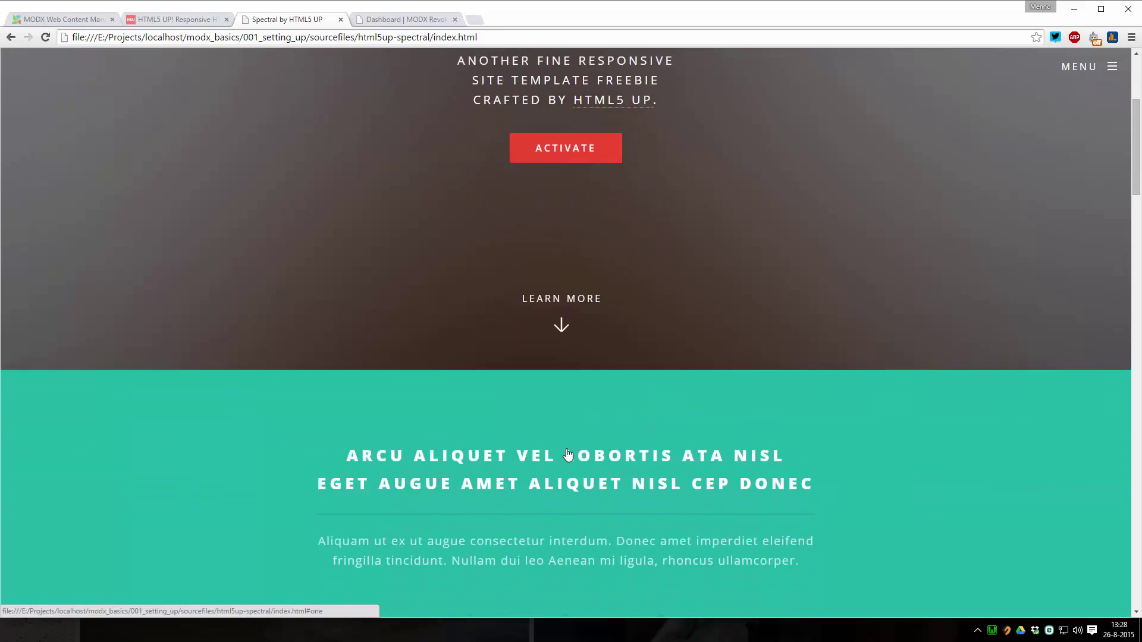
pyautogui.scroll(3, 625, 242)
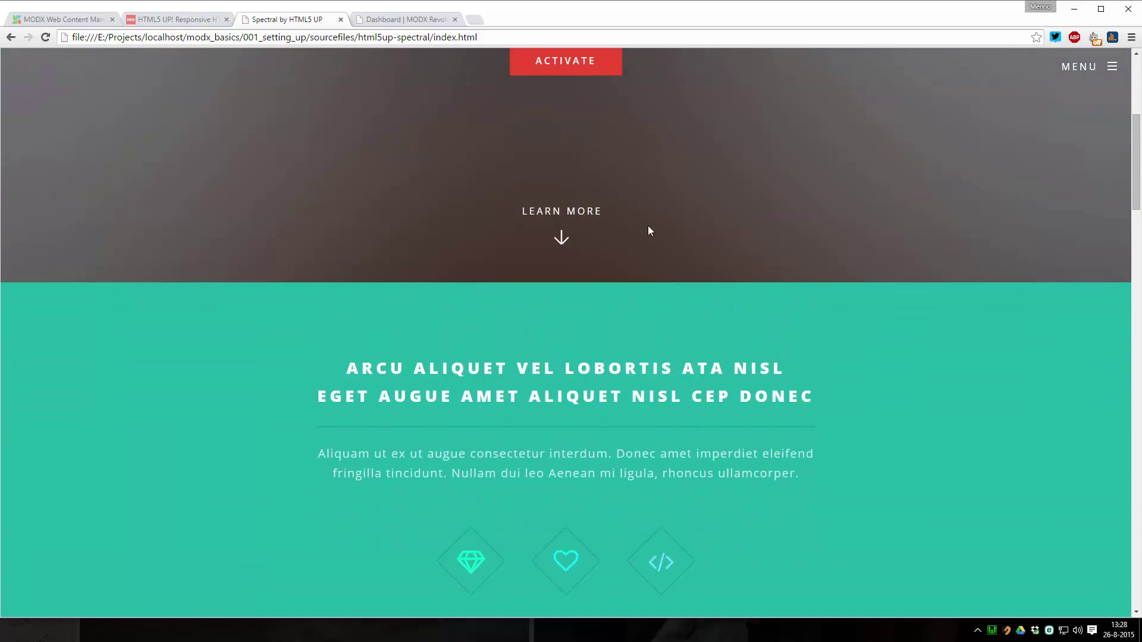
pyautogui.scroll(-3, 648, 230)
pyautogui.scroll(-3, 649, 229)
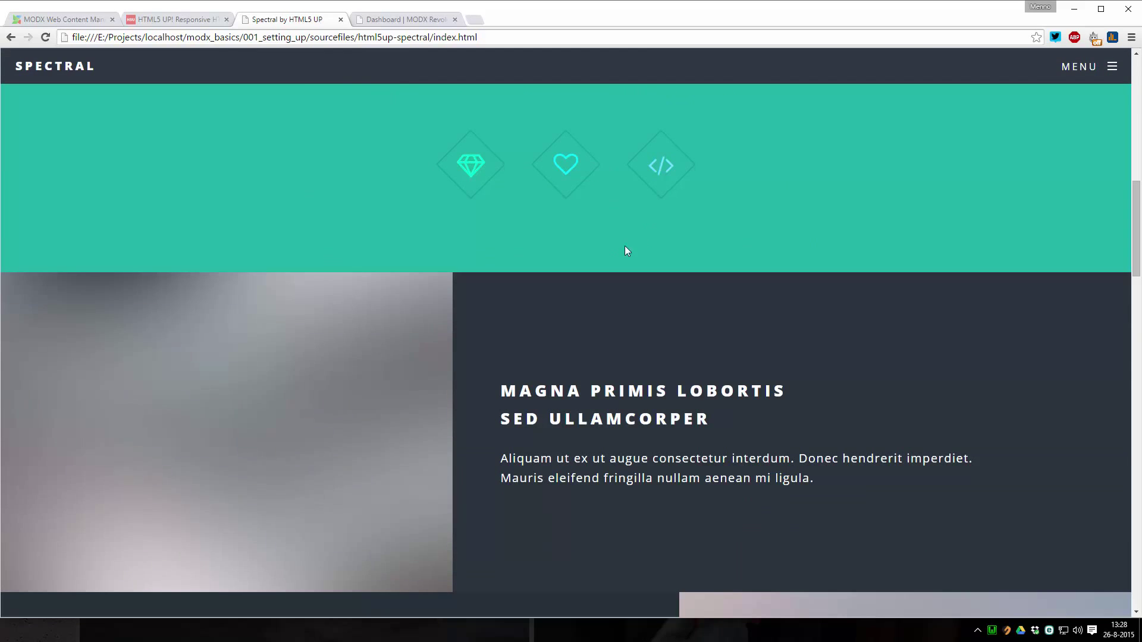
pyautogui.scroll(-3, 623, 250)
pyautogui.scroll(-3, 454, 345)
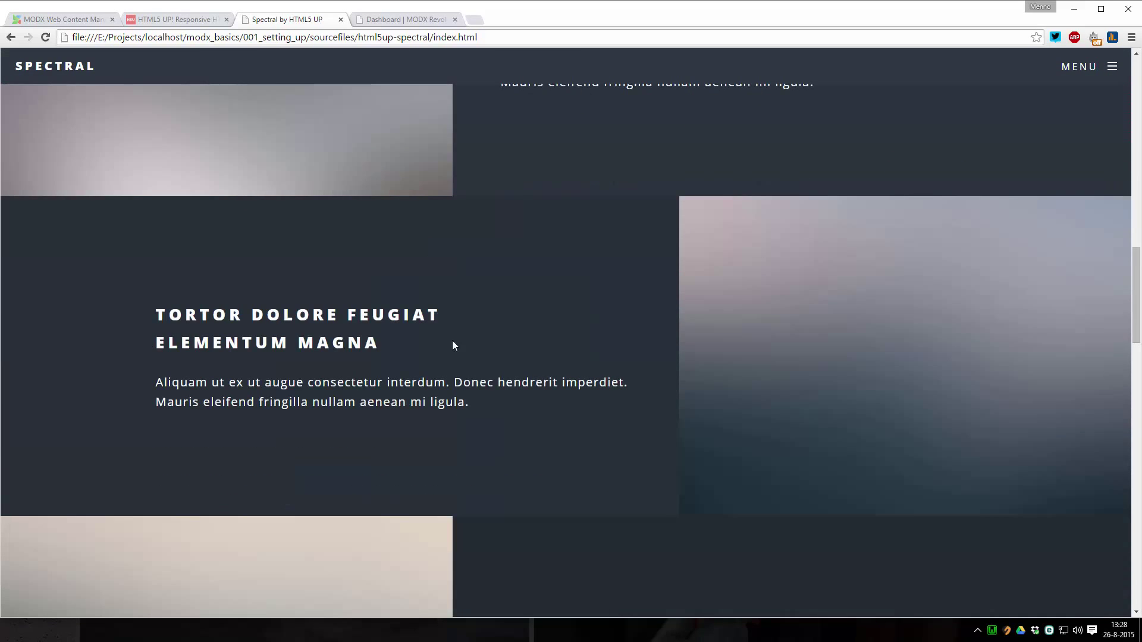
pyautogui.scroll(-8, 448, 300)
# View the Spectral template's Generic page from header to footer, and return to its home page.
pyautogui.click(1112, 66)
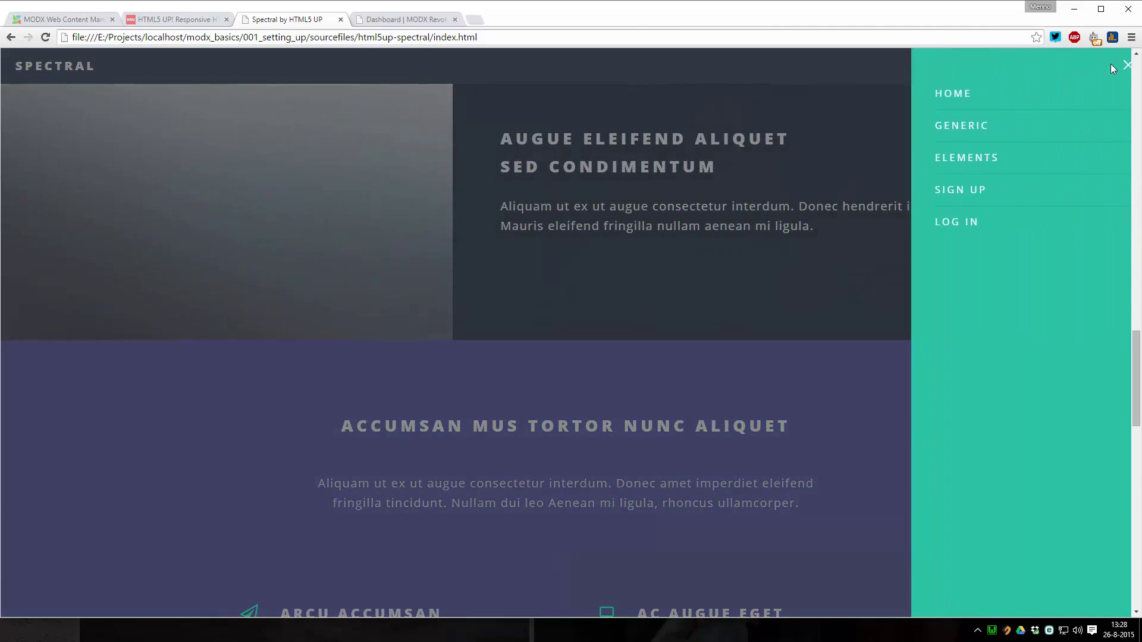
pyautogui.click(945, 126)
pyautogui.scroll(-10, 575, 305)
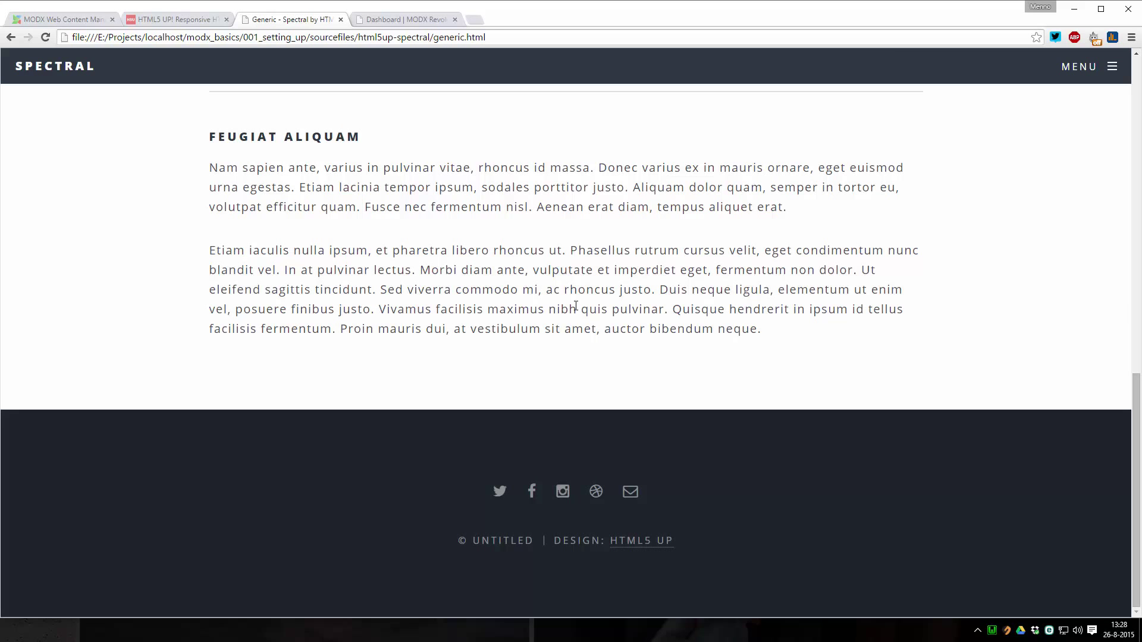
pyautogui.scroll(10, 492, 377)
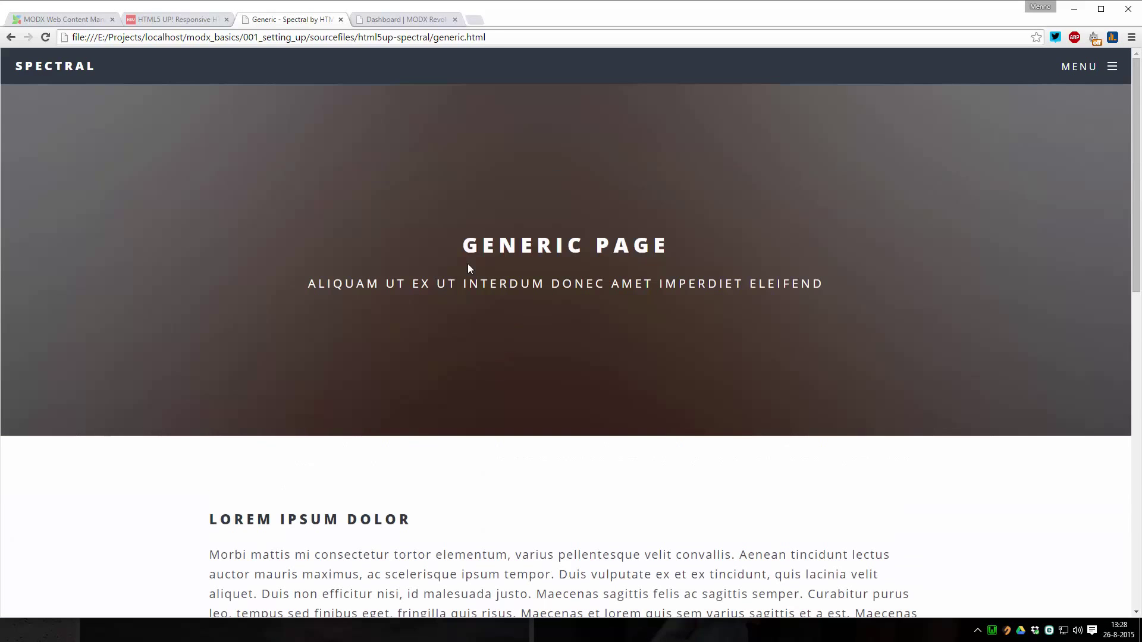
pyautogui.click(25, 87)
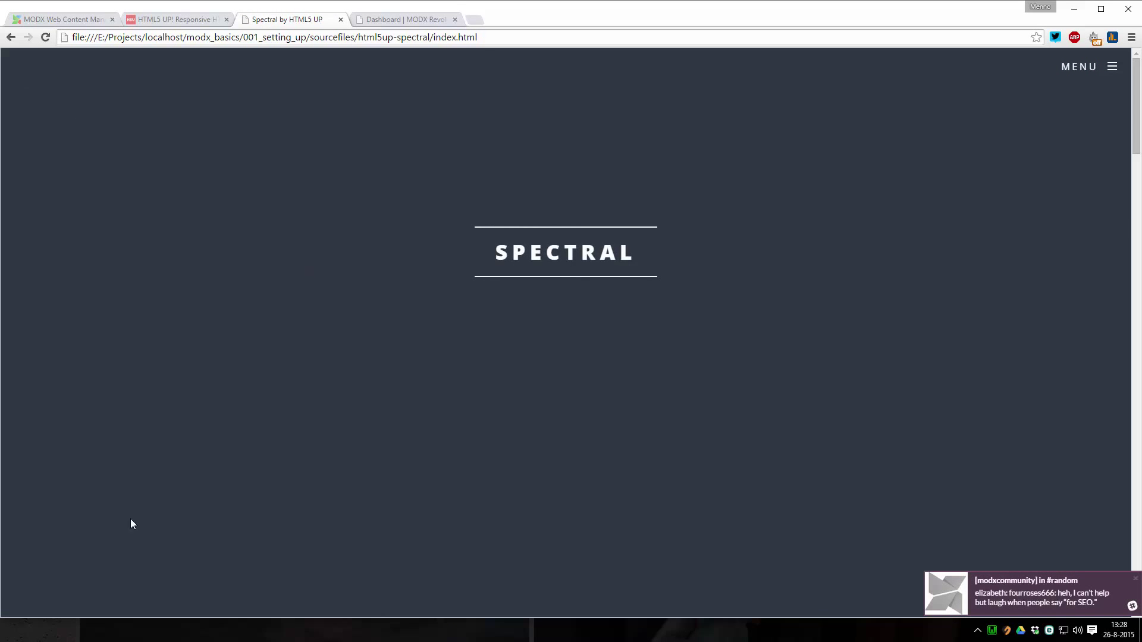
# In Sublime Text, go over the readme's task list, change "Some" to lowercase "some" in its last item, and save the file.
pyautogui.hotkey('alt', 'Tab')
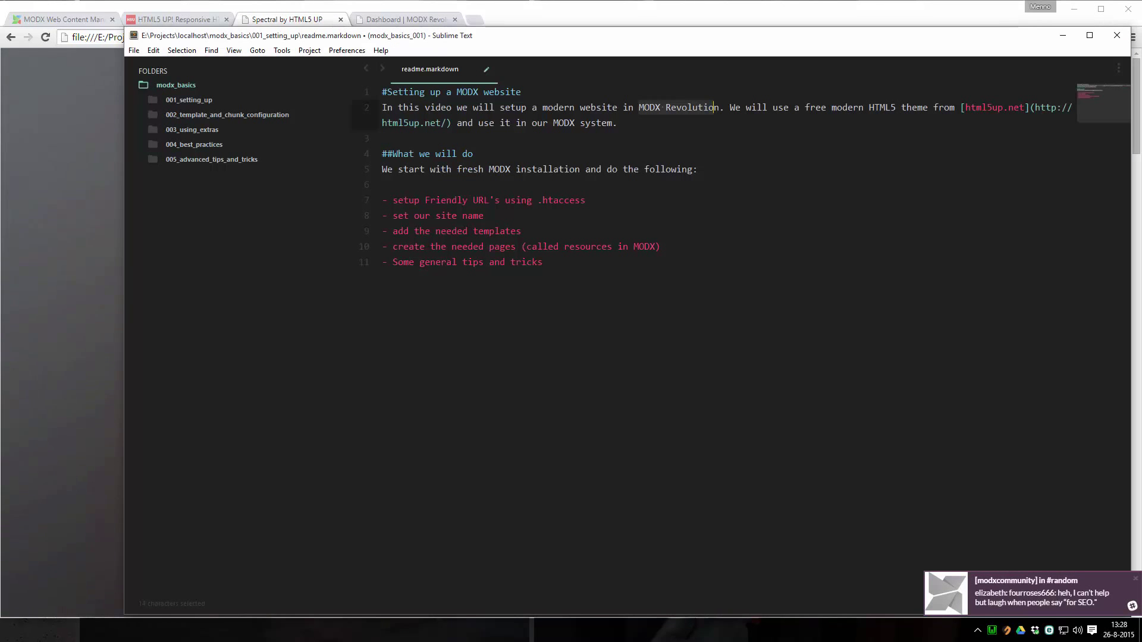
pyautogui.click(384, 184)
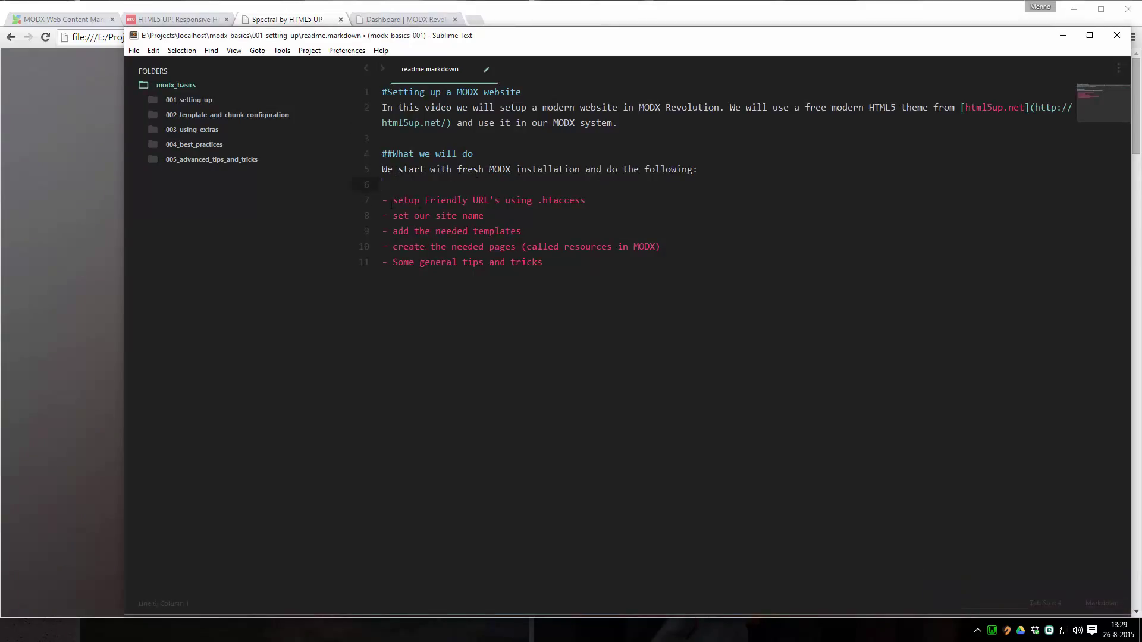
pyautogui.moveTo(392, 201); pyautogui.dragTo(589, 204)
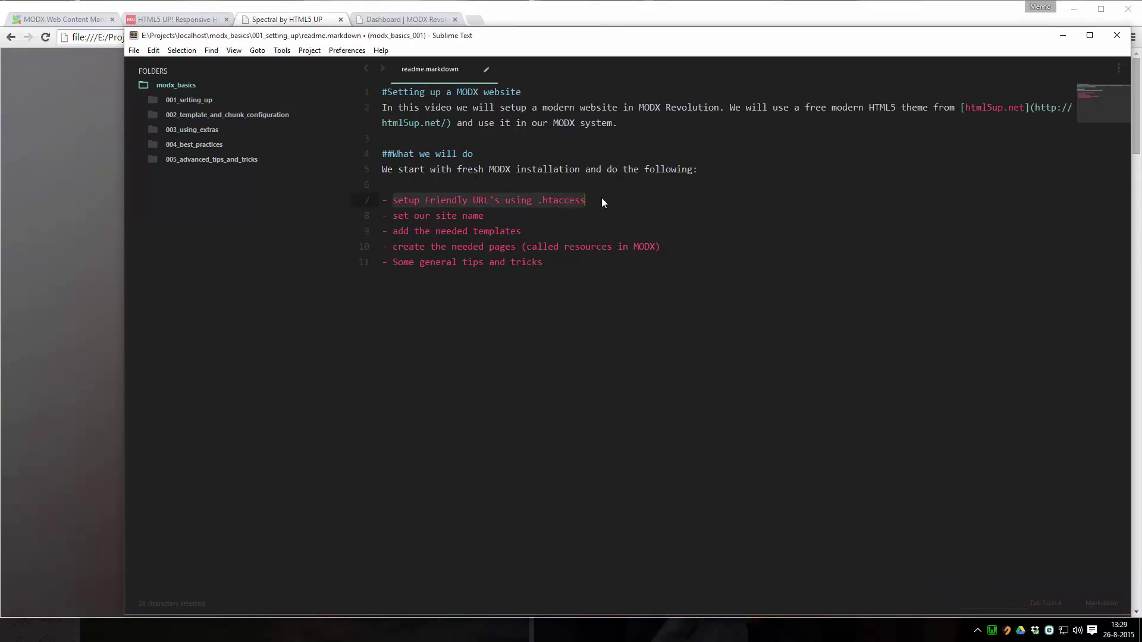
pyautogui.moveTo(392, 216); pyautogui.dragTo(516, 247)
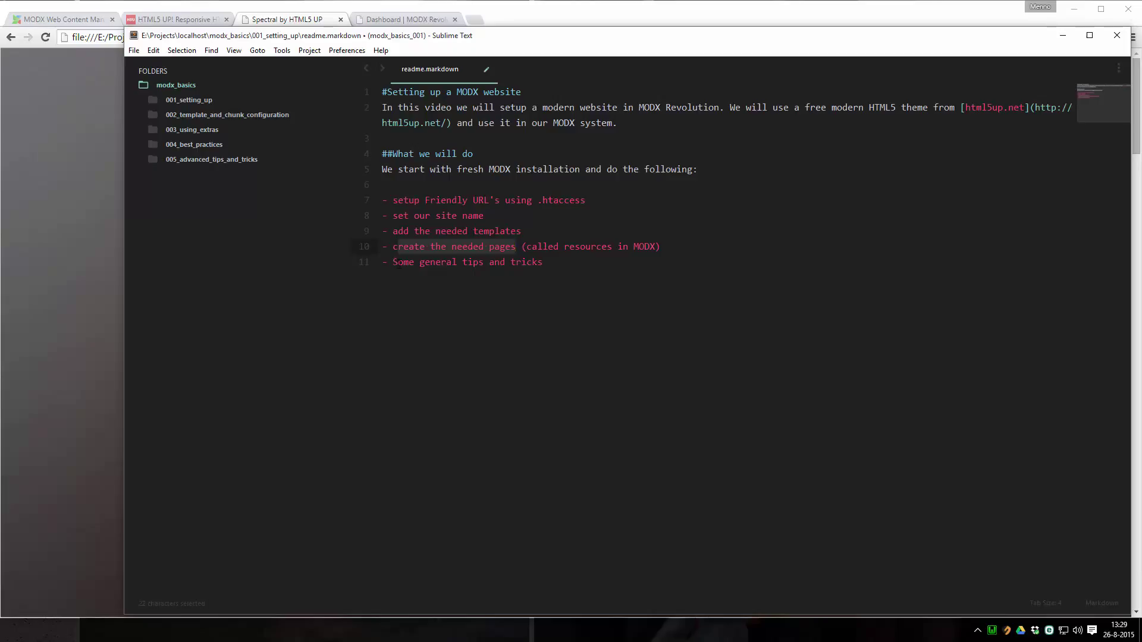
pyautogui.click(397, 262)
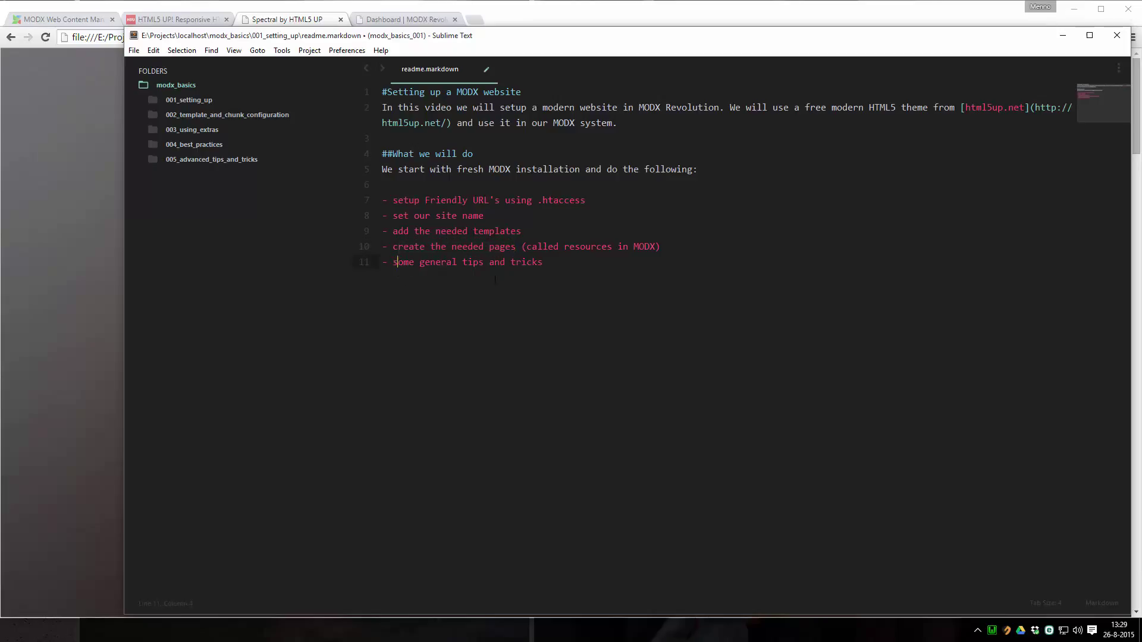
pyautogui.hotkey('ctrl', 's')
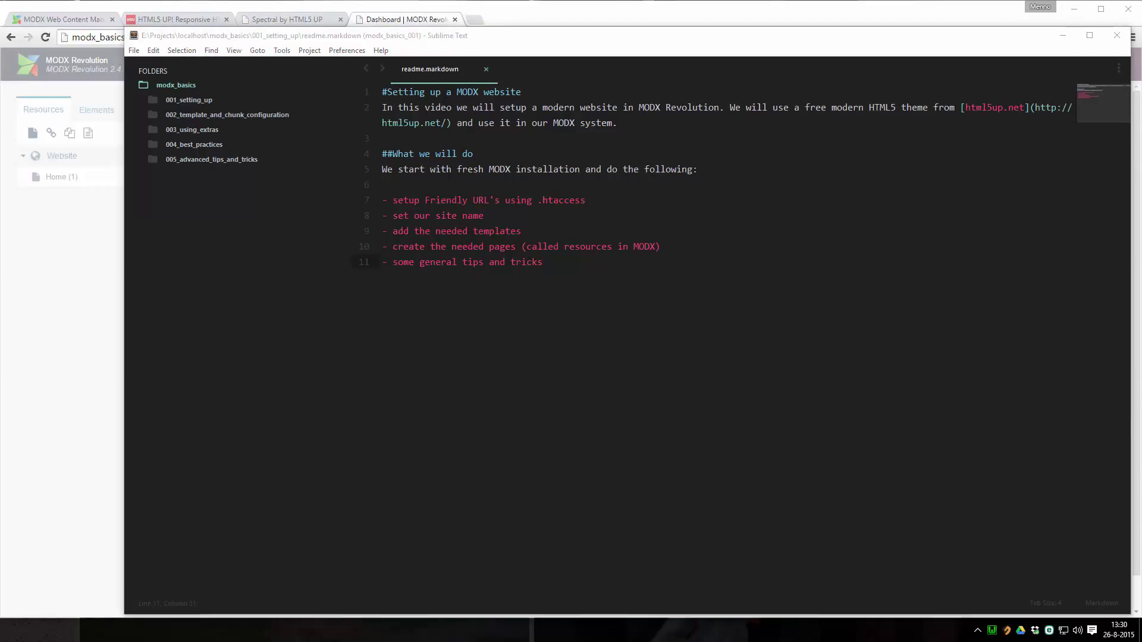
# Switch to the MODX manager dashboard in Chrome, dismiss the welcome dialog, and review the writable config file warning.
pyautogui.click(410, 24)
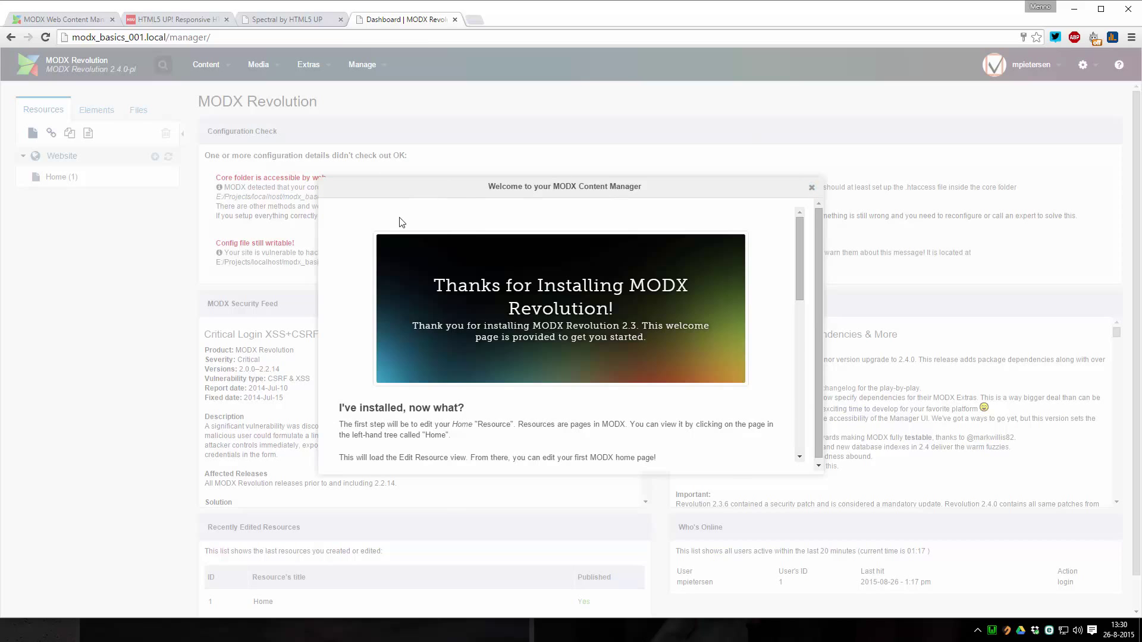
pyautogui.click(811, 188)
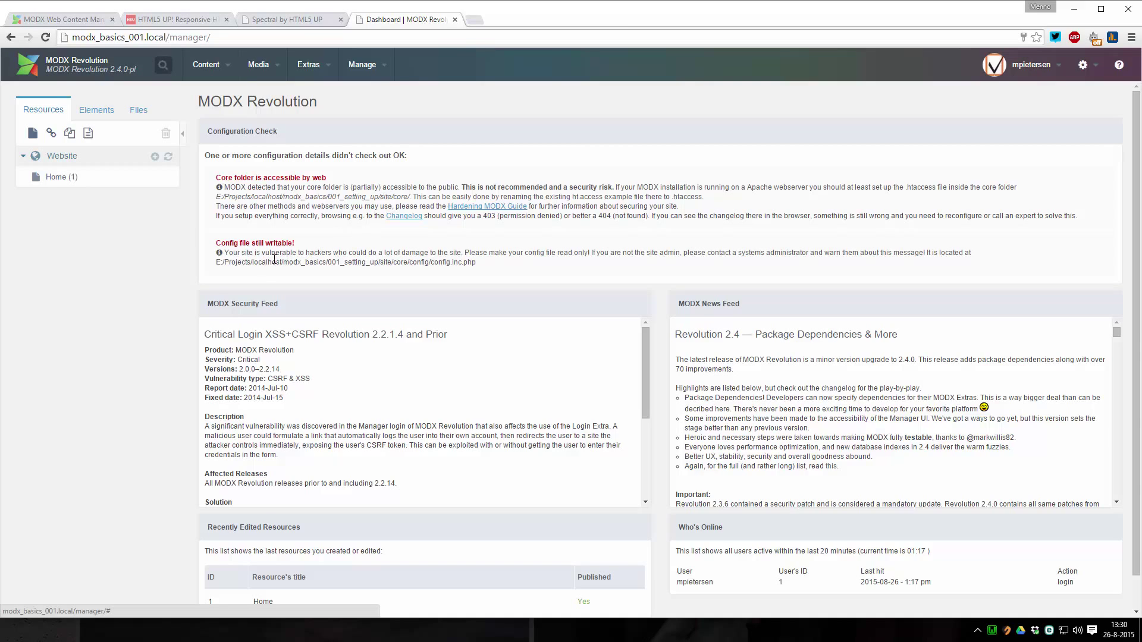
pyautogui.moveTo(217, 243); pyautogui.dragTo(302, 244)
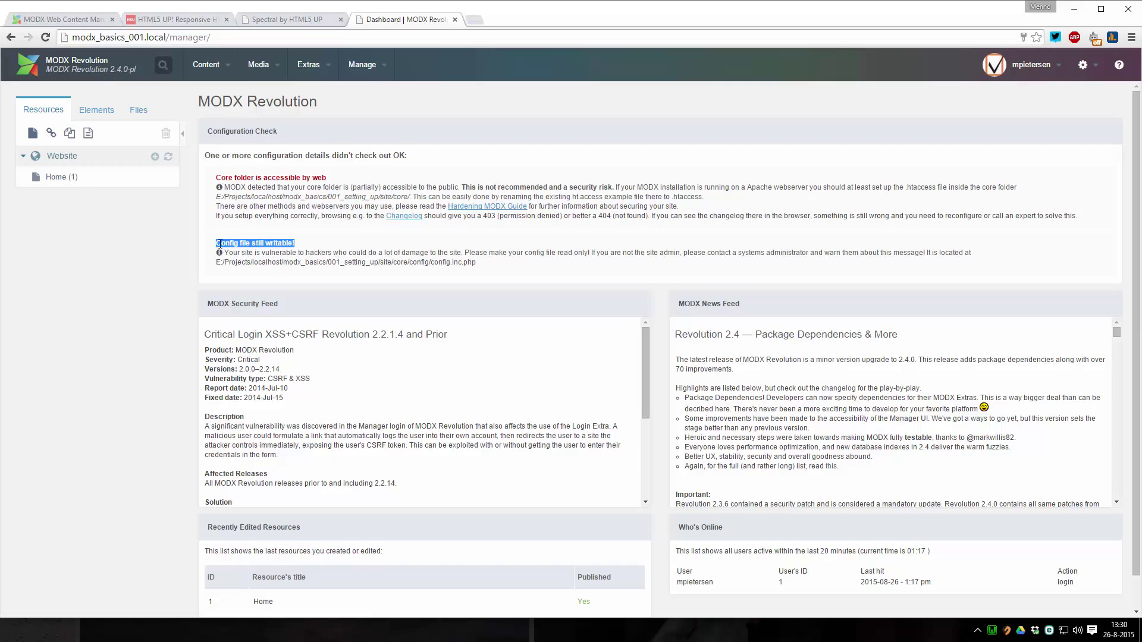
pyautogui.click(307, 246)
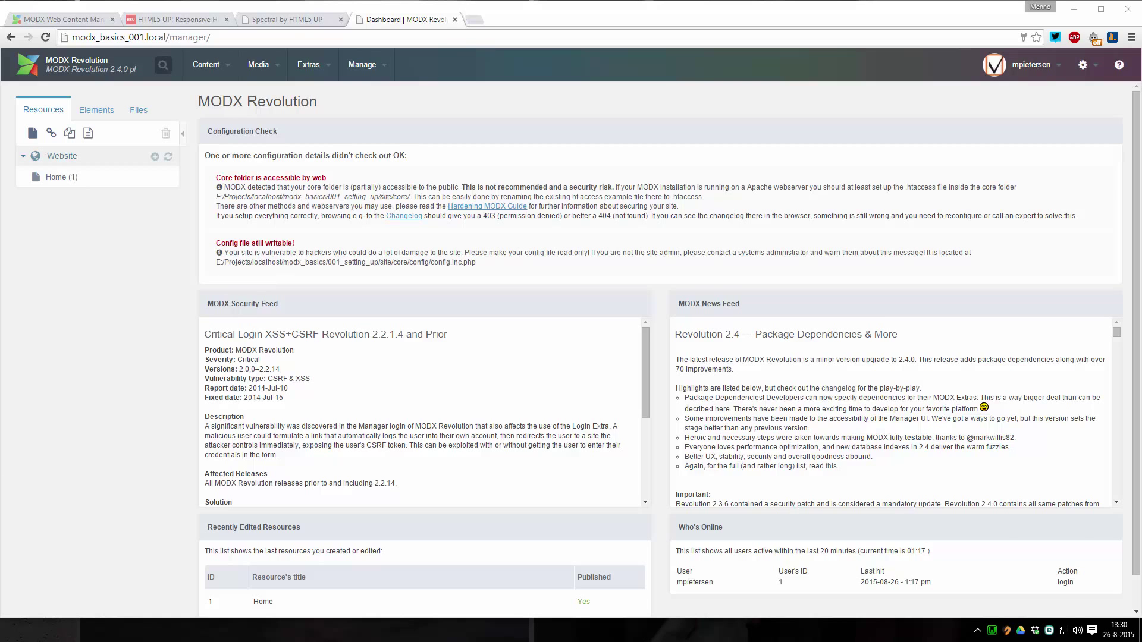
# Switch to File Explorer and open the folder modx_basics\001_setting_up\site\core\config.
pyautogui.hotkey('alt', 'Tab')
pyautogui.click(453, 150)
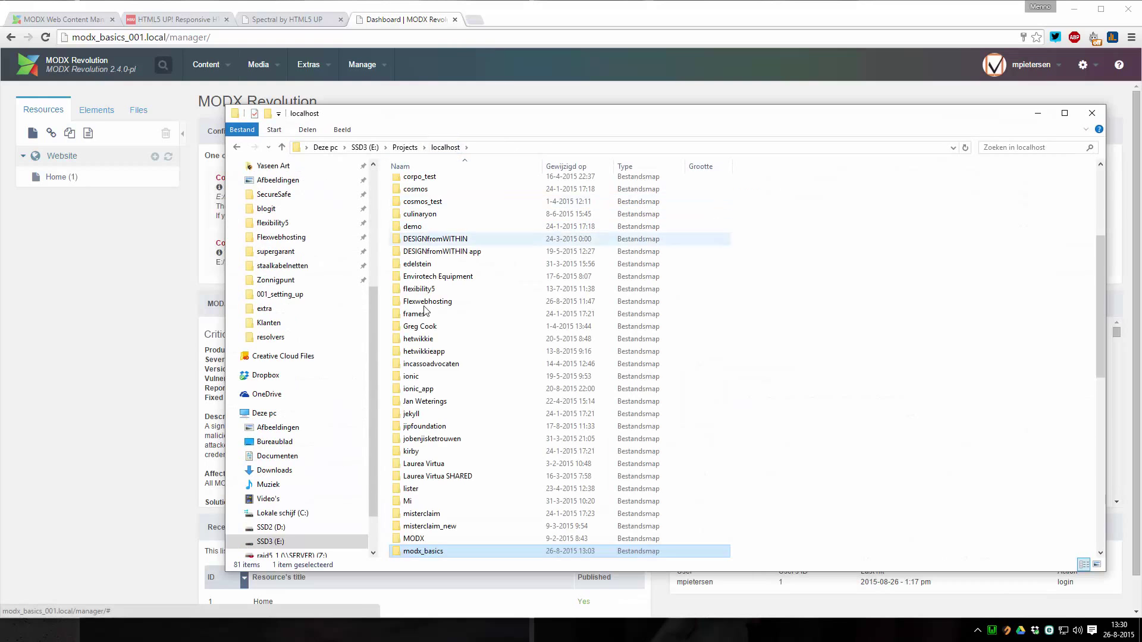
pyautogui.doubleClick(428, 545)
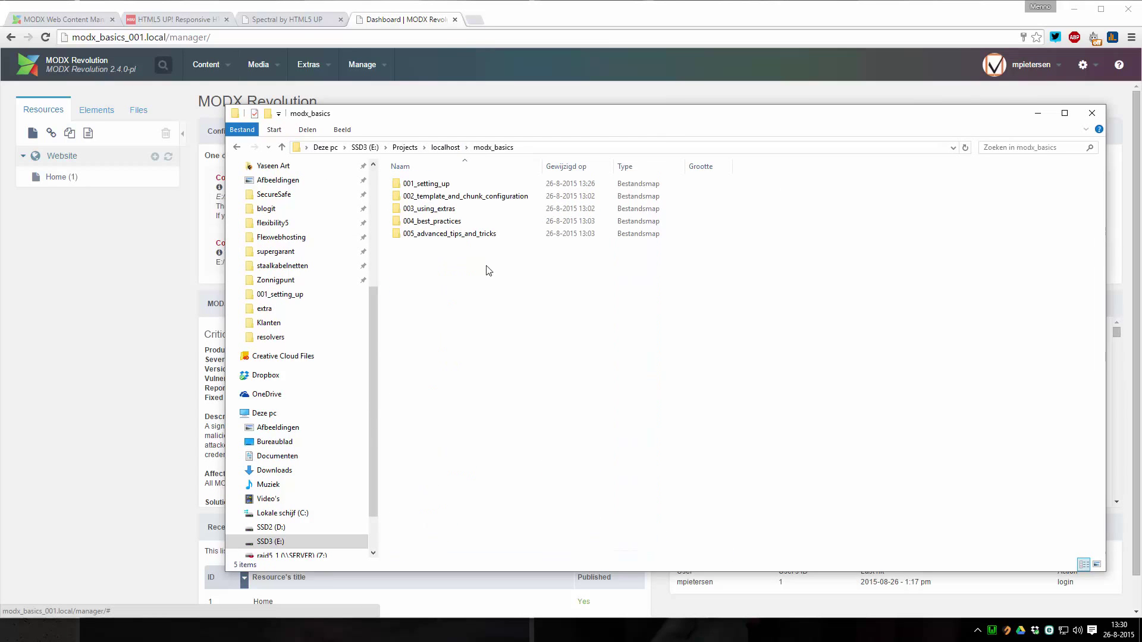
pyautogui.doubleClick(429, 184)
pyautogui.click(417, 188)
pyautogui.doubleClick(416, 186)
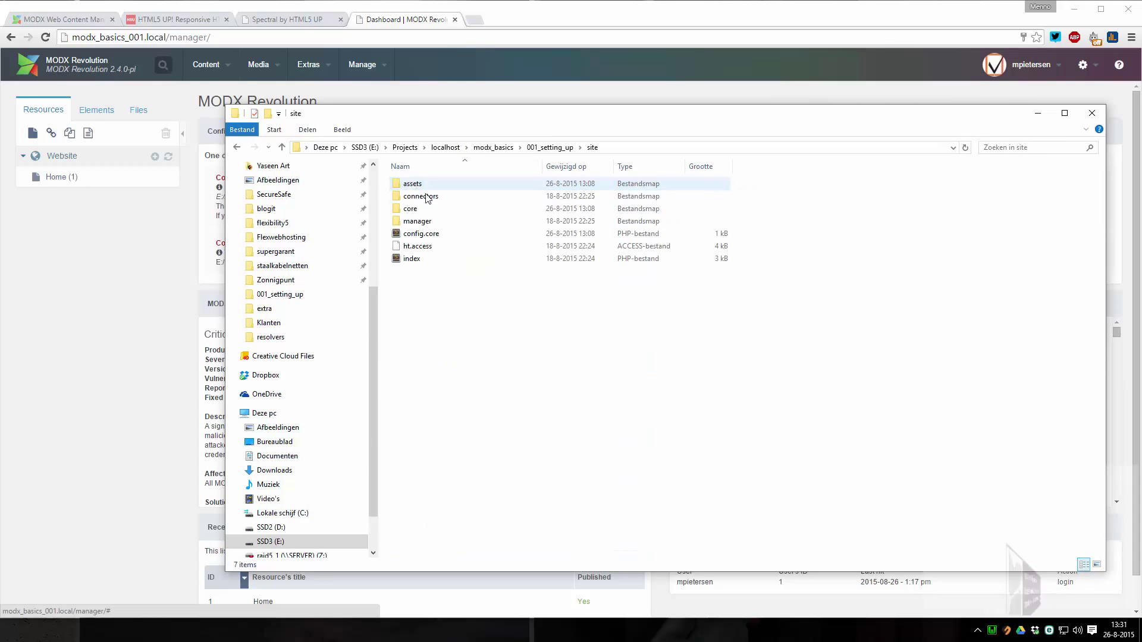
pyautogui.doubleClick(420, 209)
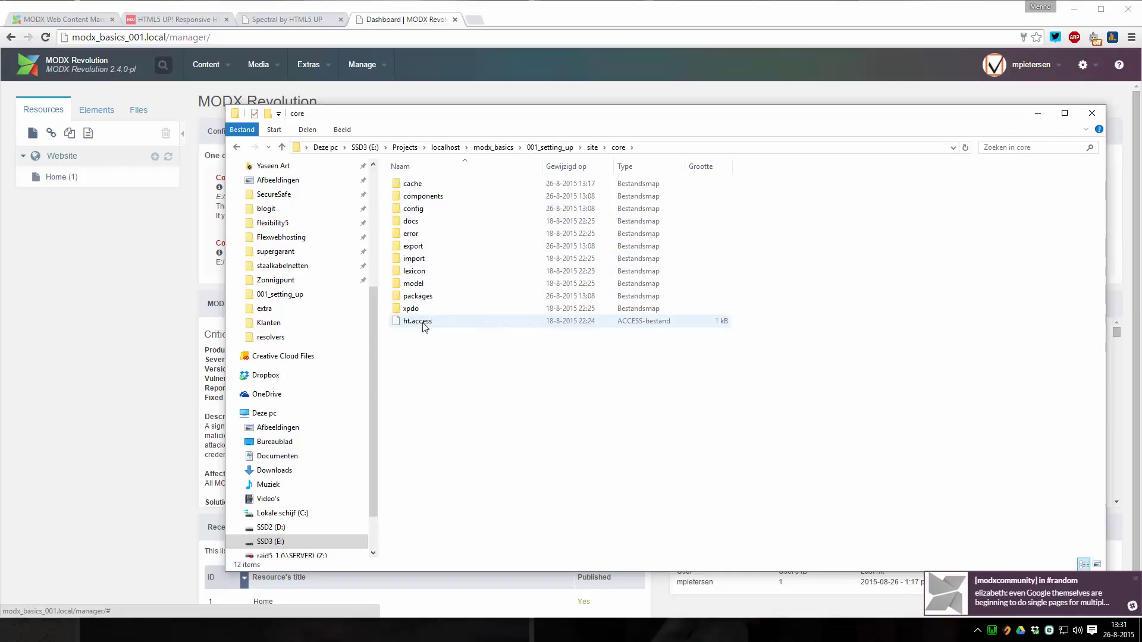
pyautogui.doubleClick(418, 209)
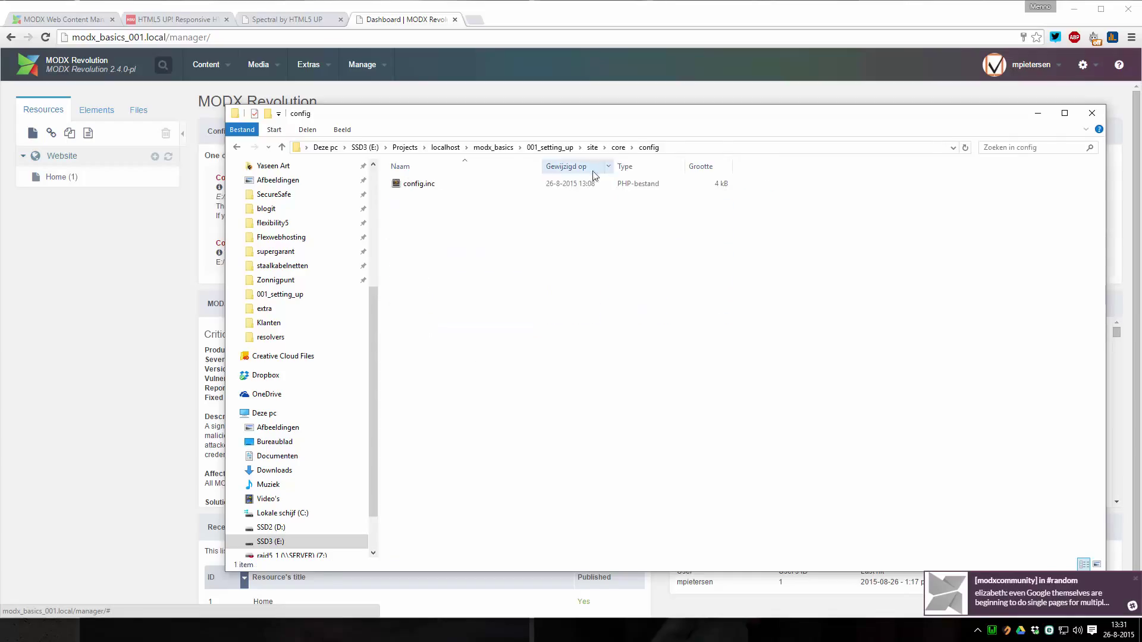
pyautogui.click(618, 147)
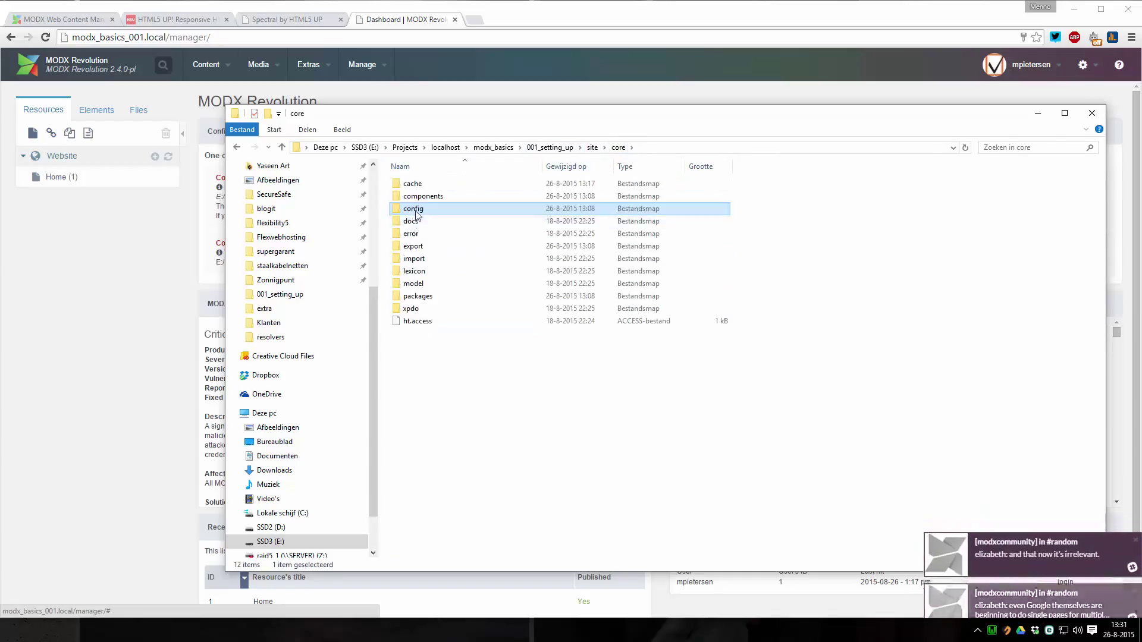
pyautogui.rightClick(417, 210)
pyautogui.click(490, 595)
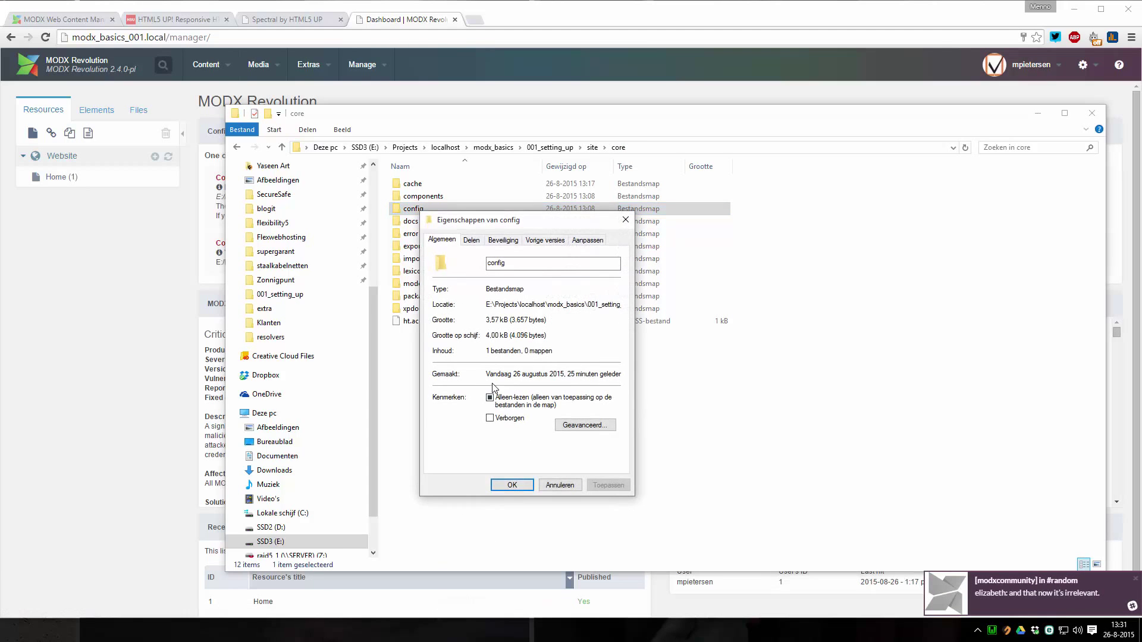
pyautogui.click(548, 485)
pyautogui.doubleClick(419, 208)
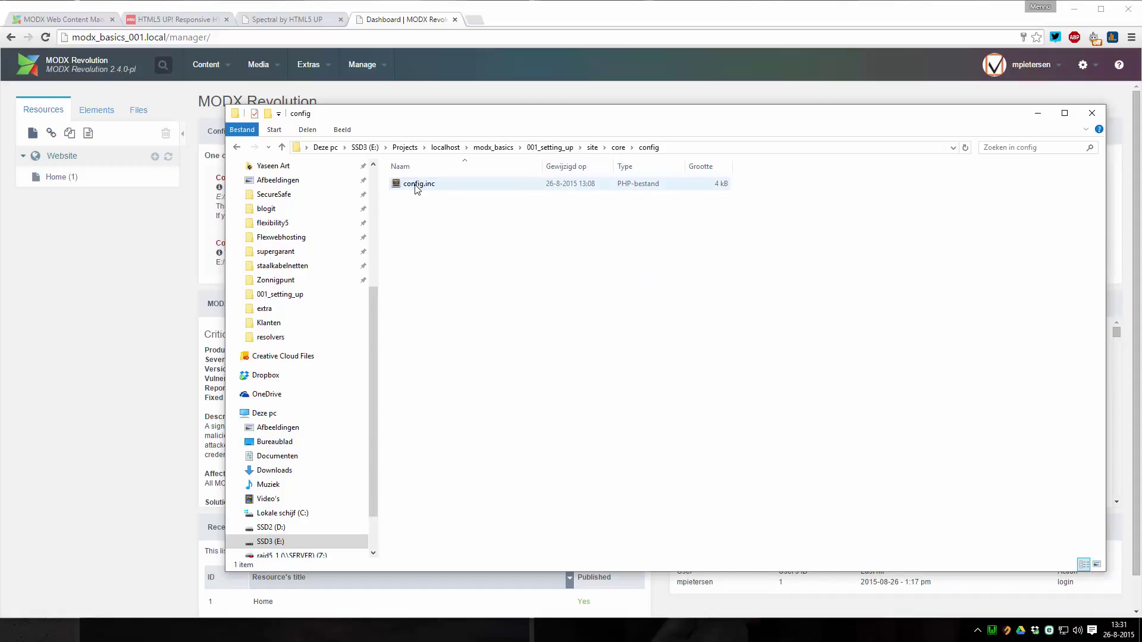
# Make the config.inc file read-only, and move the File Explorer window aside to uncover the dashboard's configuration check.
pyautogui.rightClick(416, 189)
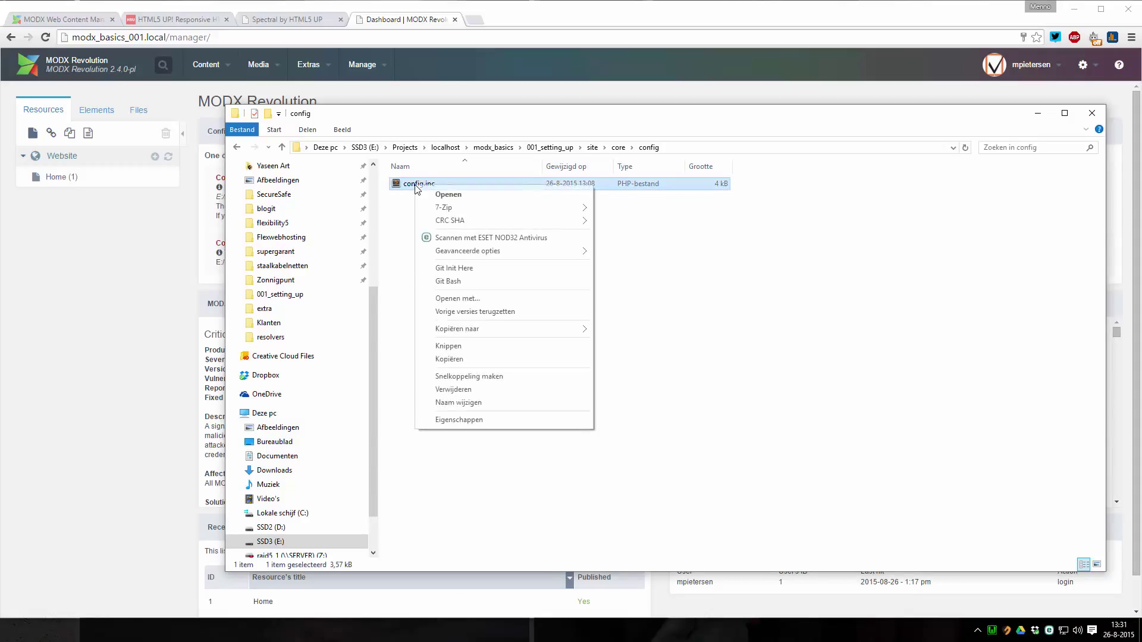
pyautogui.click(469, 420)
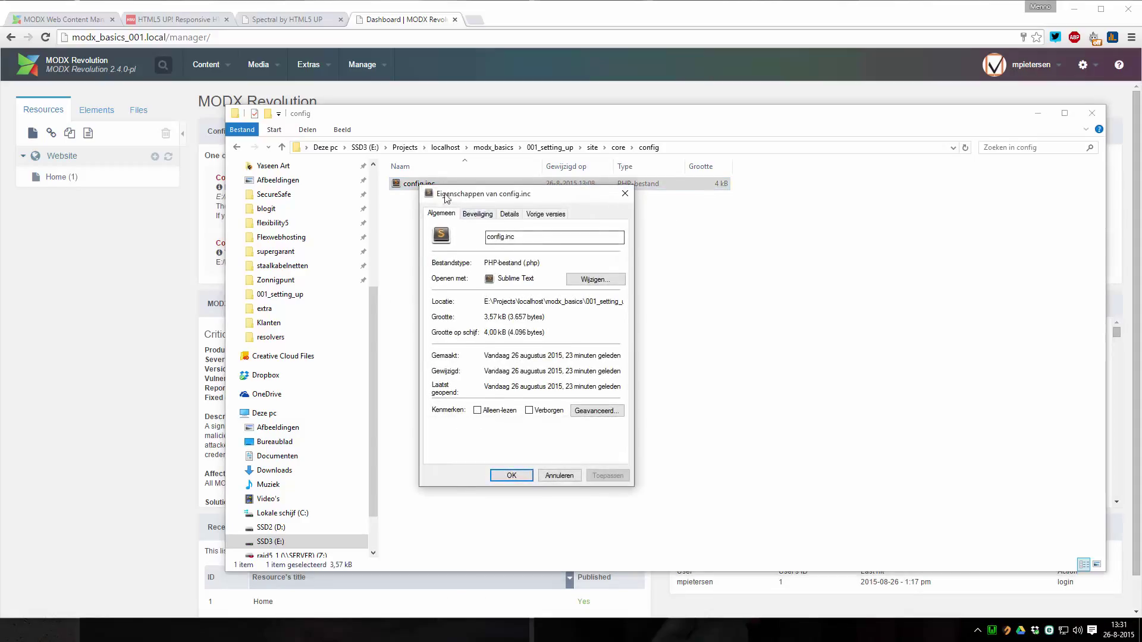
pyautogui.moveTo(465, 193); pyautogui.dragTo(512, 189)
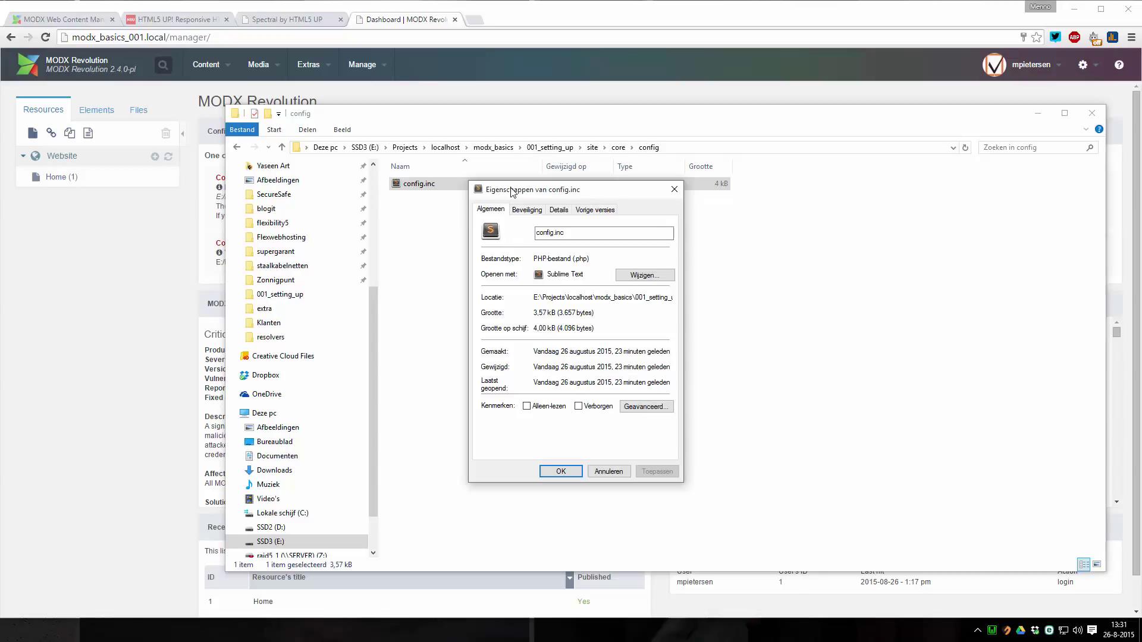
pyautogui.click(532, 409)
pyautogui.click(654, 472)
pyautogui.click(559, 473)
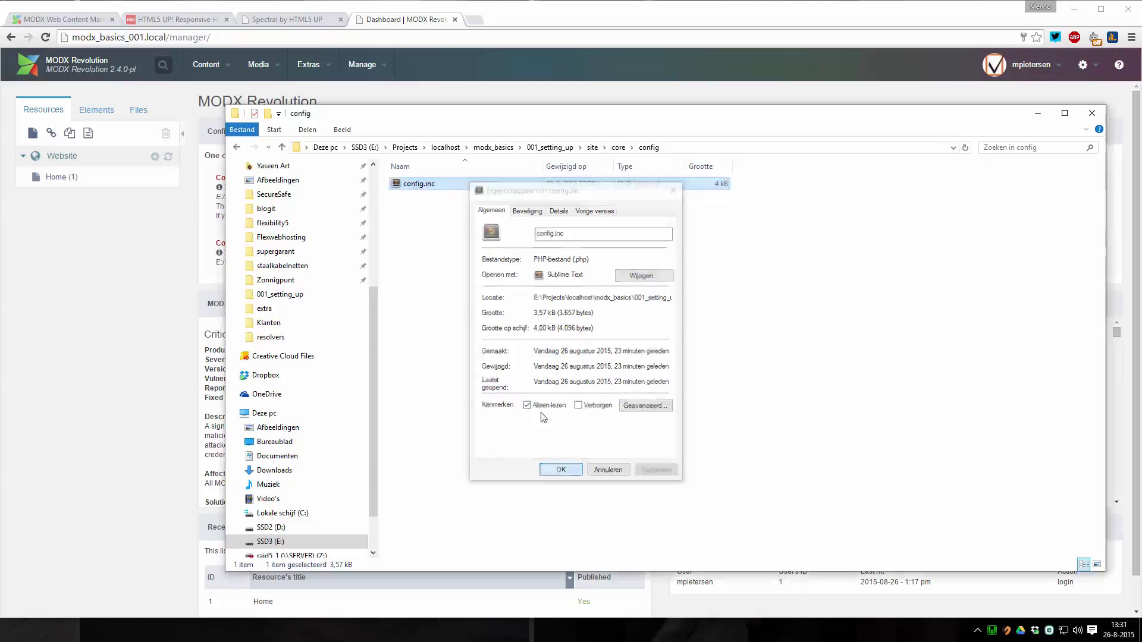
pyautogui.moveTo(433, 119); pyautogui.dragTo(483, 121)
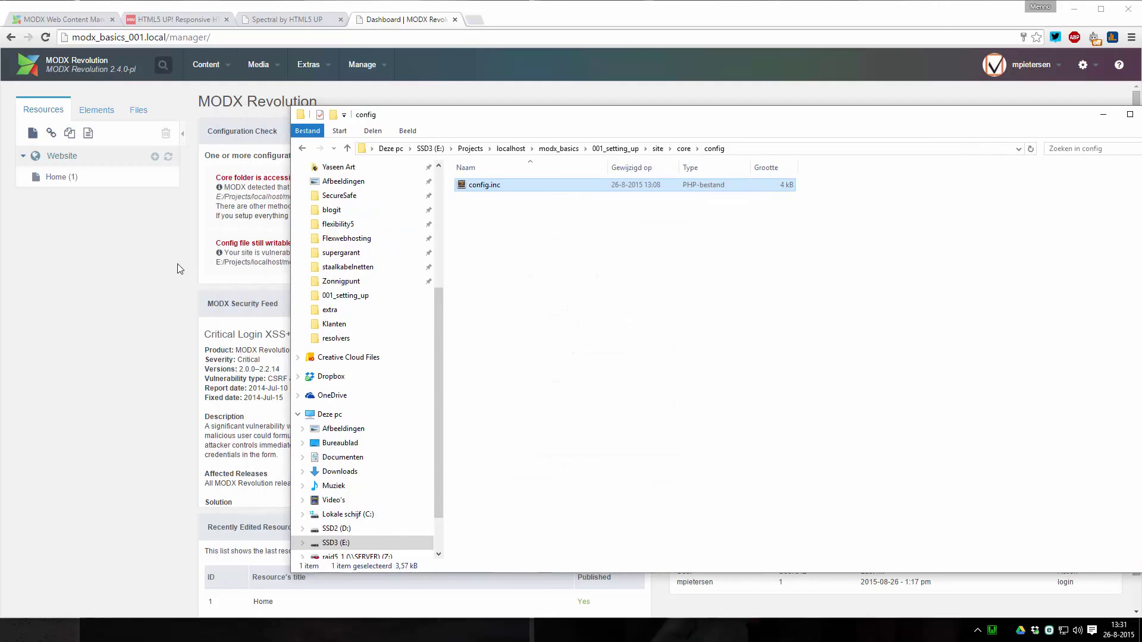
# Return to the MODX dashboard in Chrome, reload it, and review the warning that the core folder is accessible by web.
pyautogui.click(156, 265)
pyautogui.press('F5')
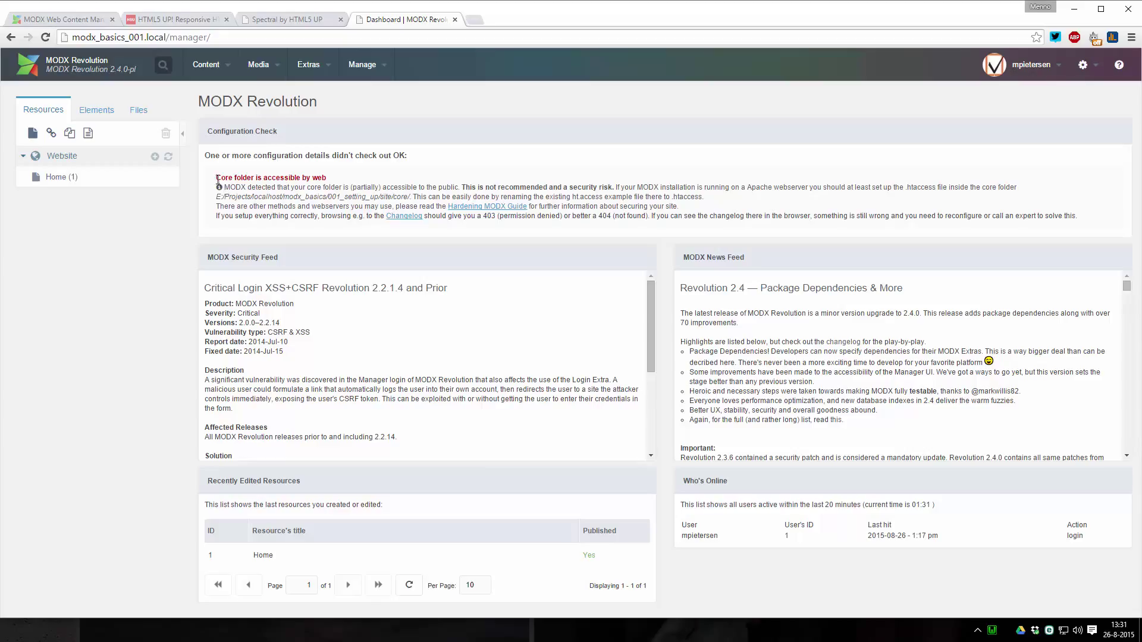
pyautogui.moveTo(216, 177); pyautogui.dragTo(331, 177)
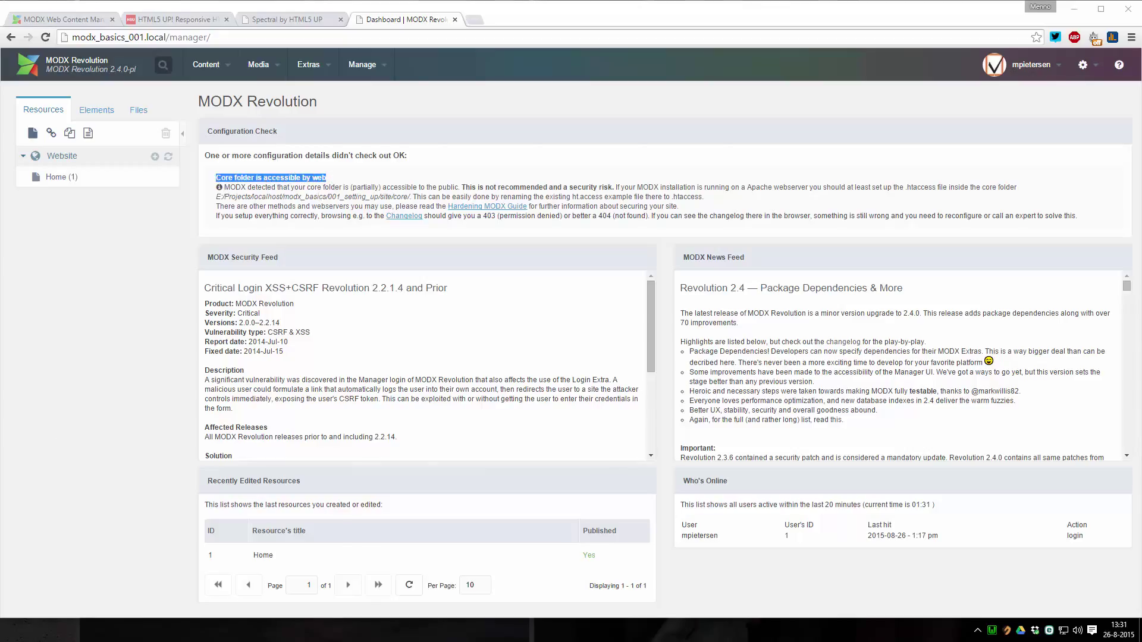
# Switch to File Explorer, open the site's core folder, and try to rename the ht.access file to .htaccess.
pyautogui.hotkey('alt', 'Tab')
pyautogui.click(684, 149)
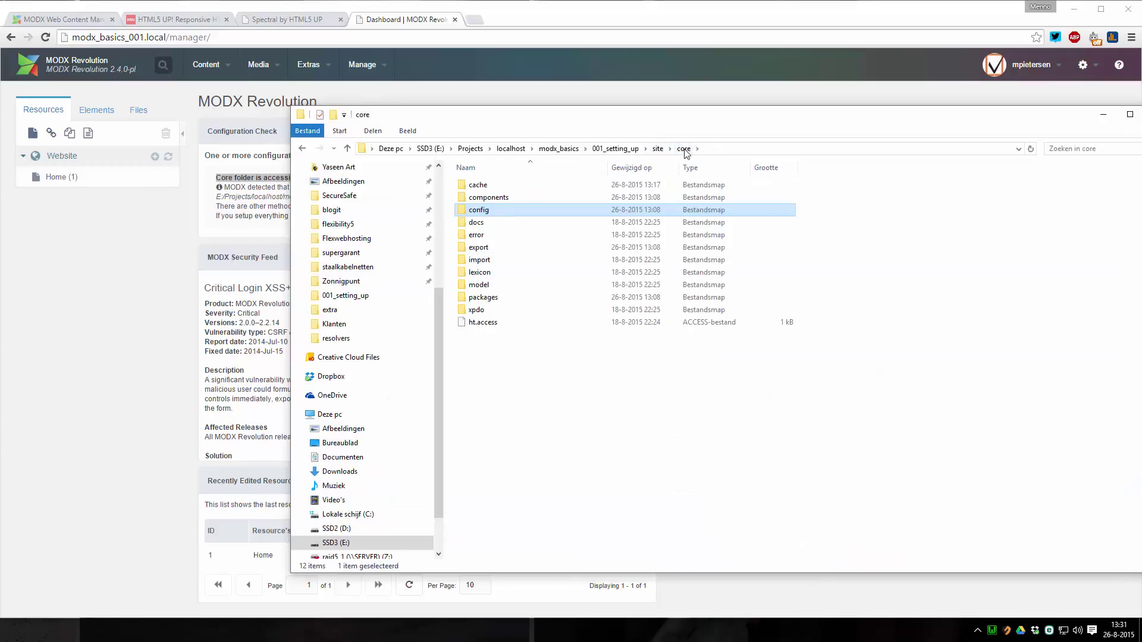
pyautogui.rightClick(479, 323)
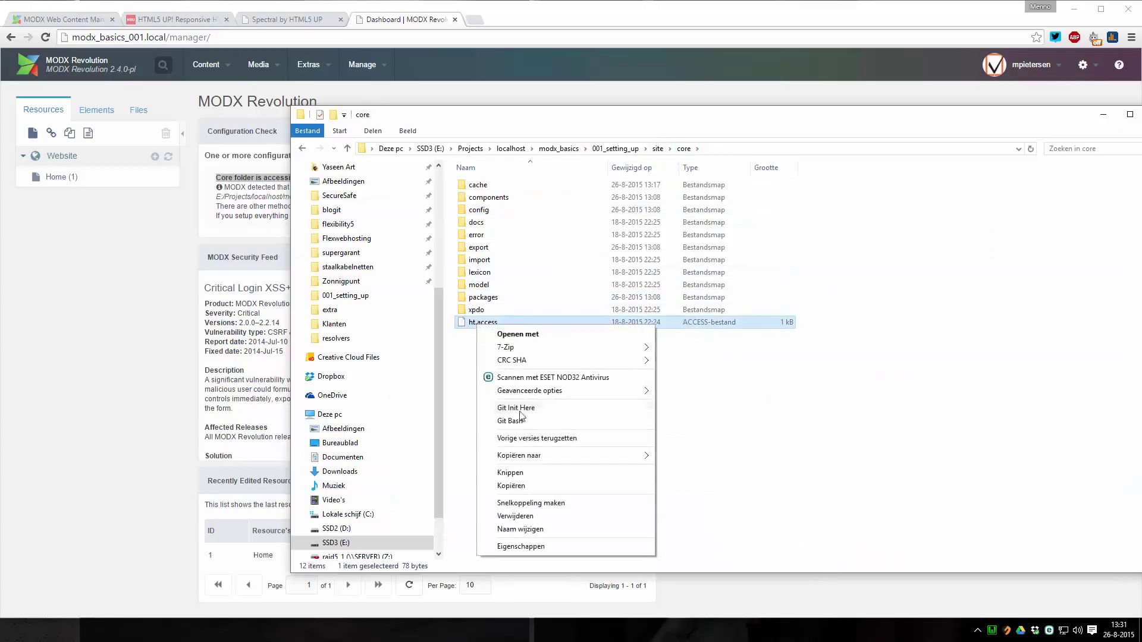
pyautogui.click(518, 529)
pyautogui.press('Right')
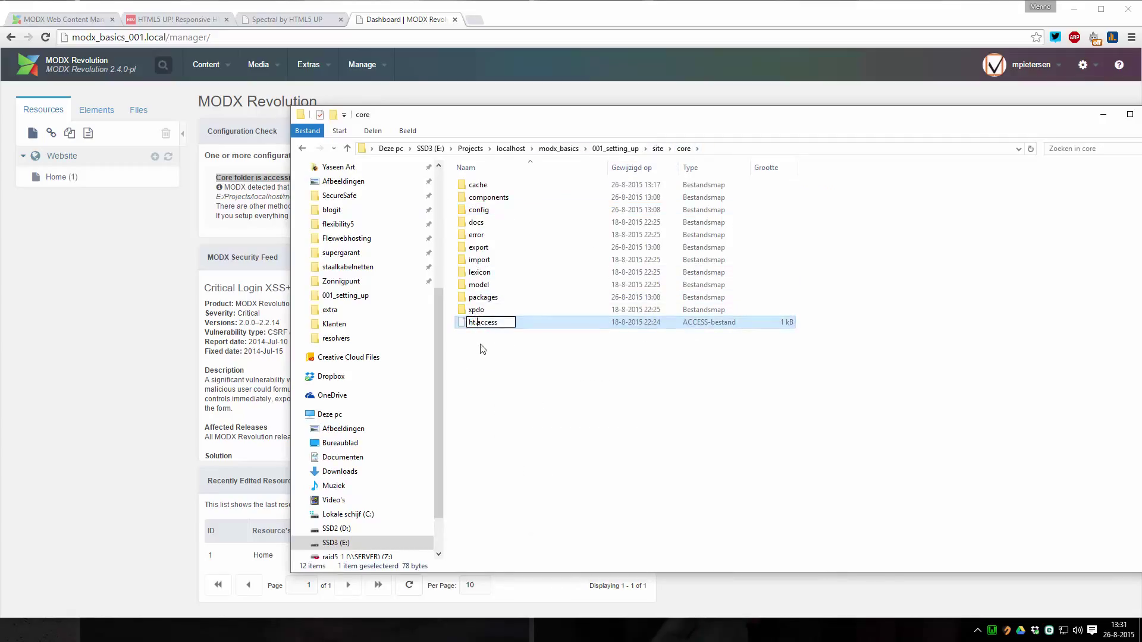
pyautogui.press('Delete')
pyautogui.write('.')
pyautogui.press('Return')
pyautogui.click(452, 312)
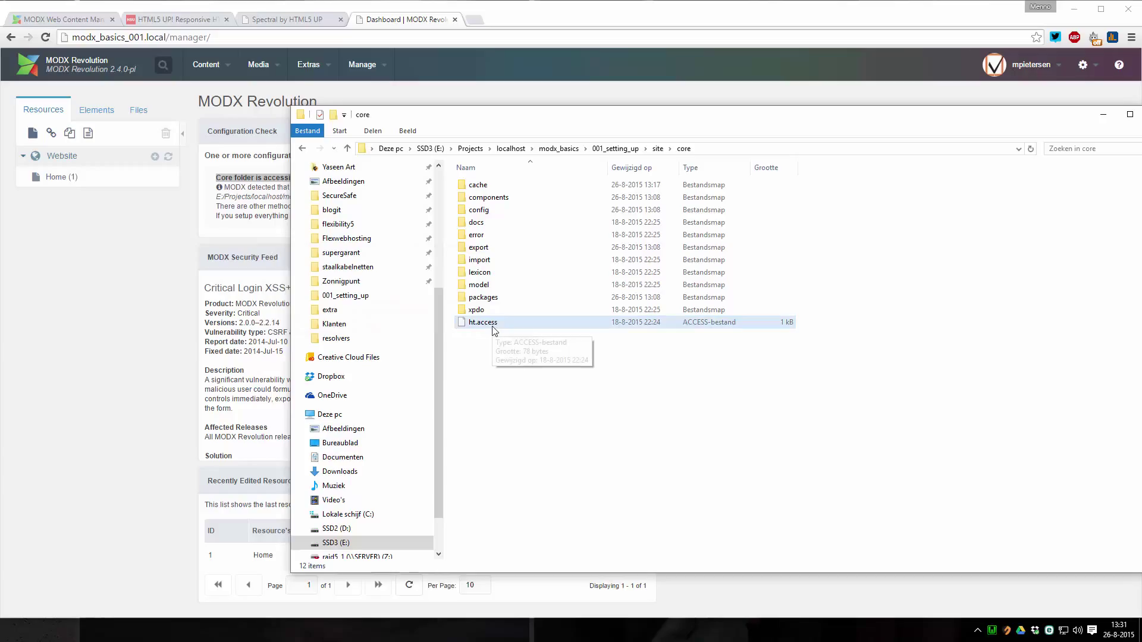
pyautogui.doubleClick(494, 326)
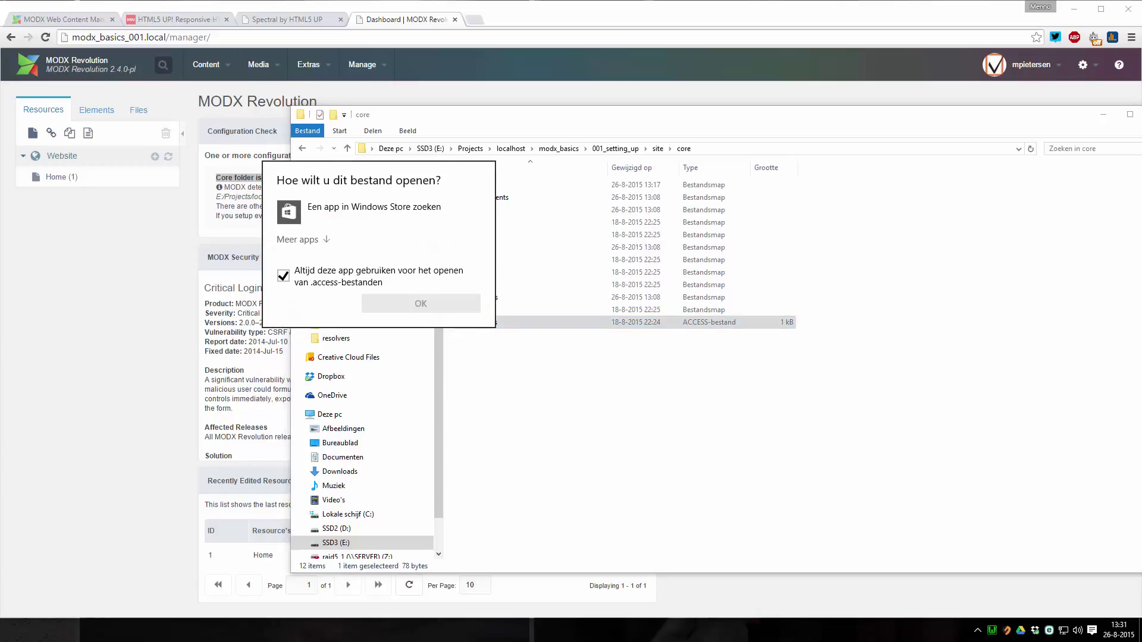
pyautogui.press('Escape')
# Switch to the MODX dashboard in Chrome and review the configuration check's core folder and writable config file warnings.
pyautogui.hotkey('alt', 'Tab')
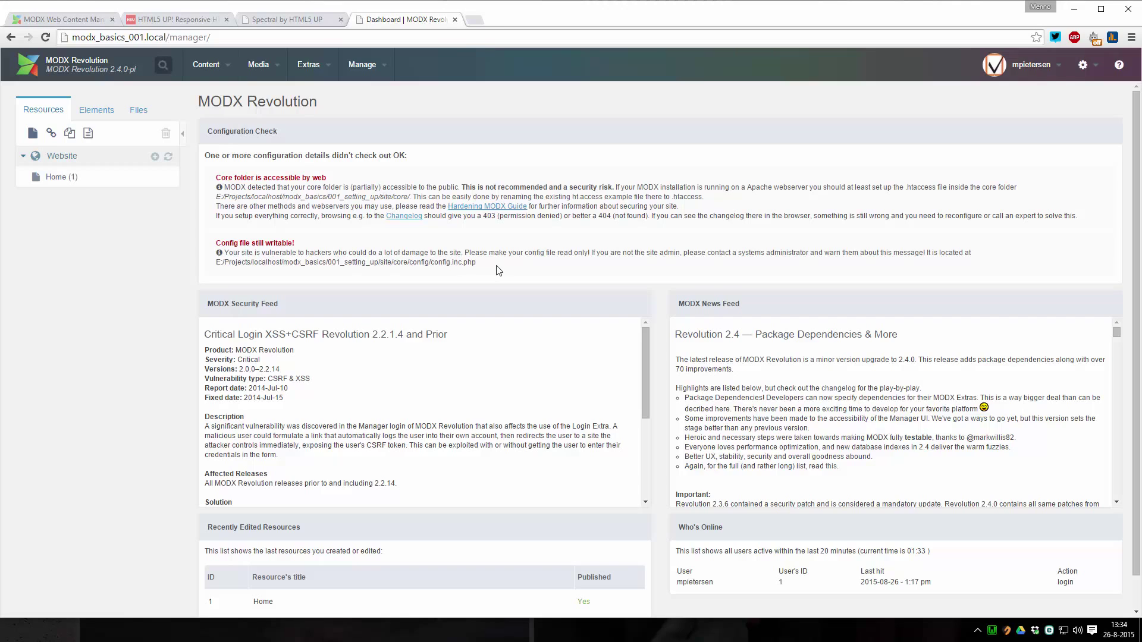
pyautogui.moveTo(497, 266); pyautogui.dragTo(240, 177)
pyautogui.click(240, 178)
pyautogui.moveTo(486, 268); pyautogui.dragTo(209, 260)
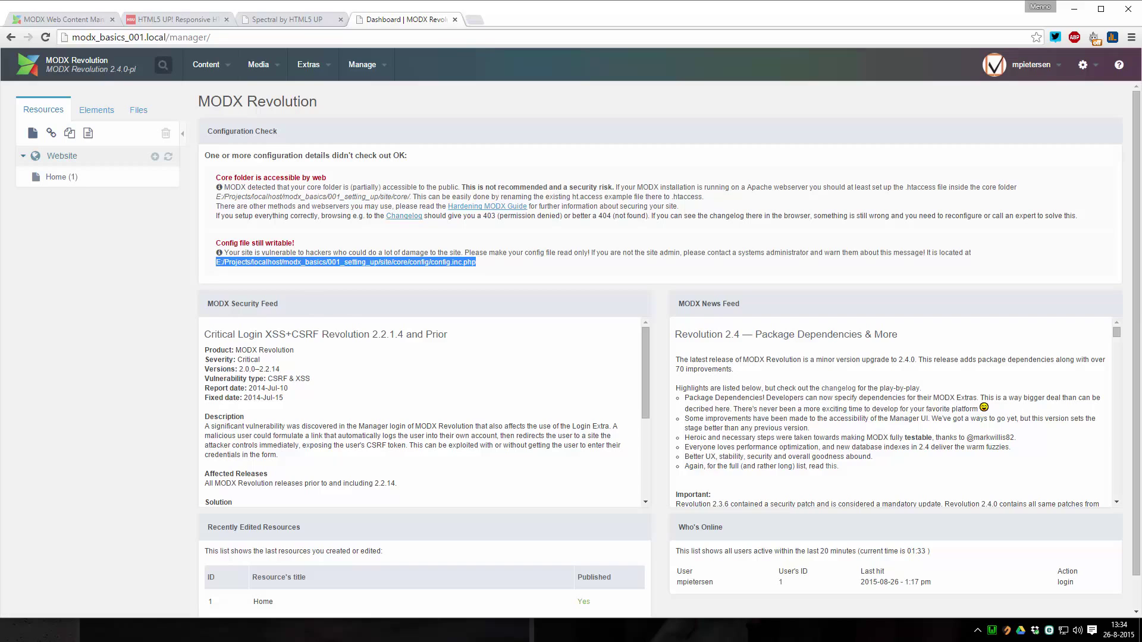
pyautogui.click(312, 241)
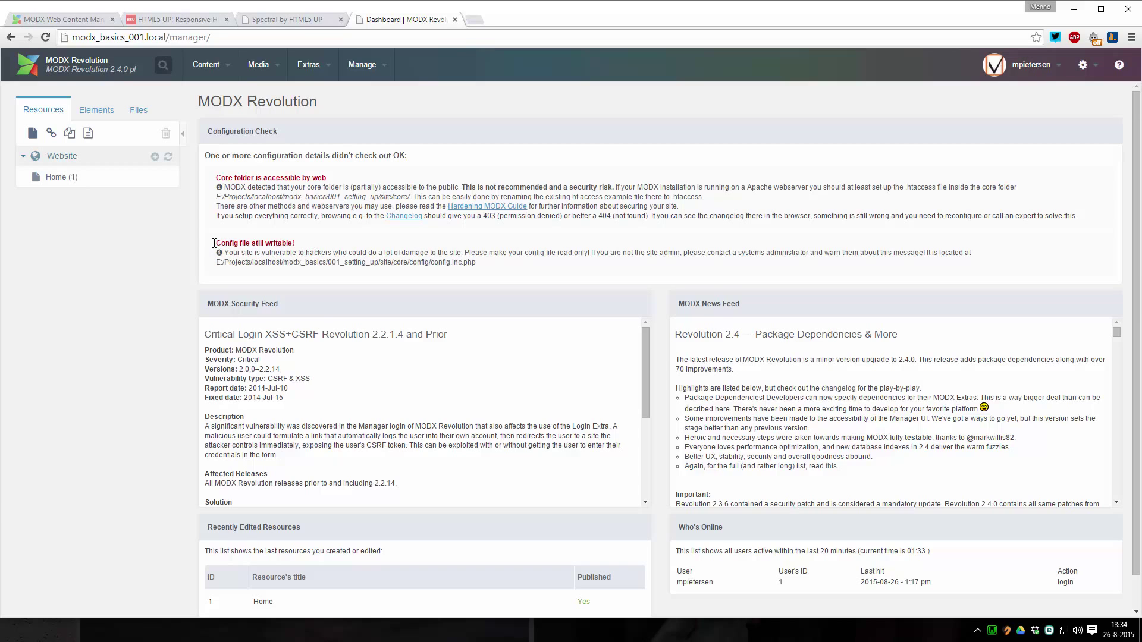
pyautogui.moveTo(216, 243); pyautogui.dragTo(294, 243)
# Switch to File Explorer and open the config folder inside site\core.
pyautogui.hotkey('alt', 'Tab')
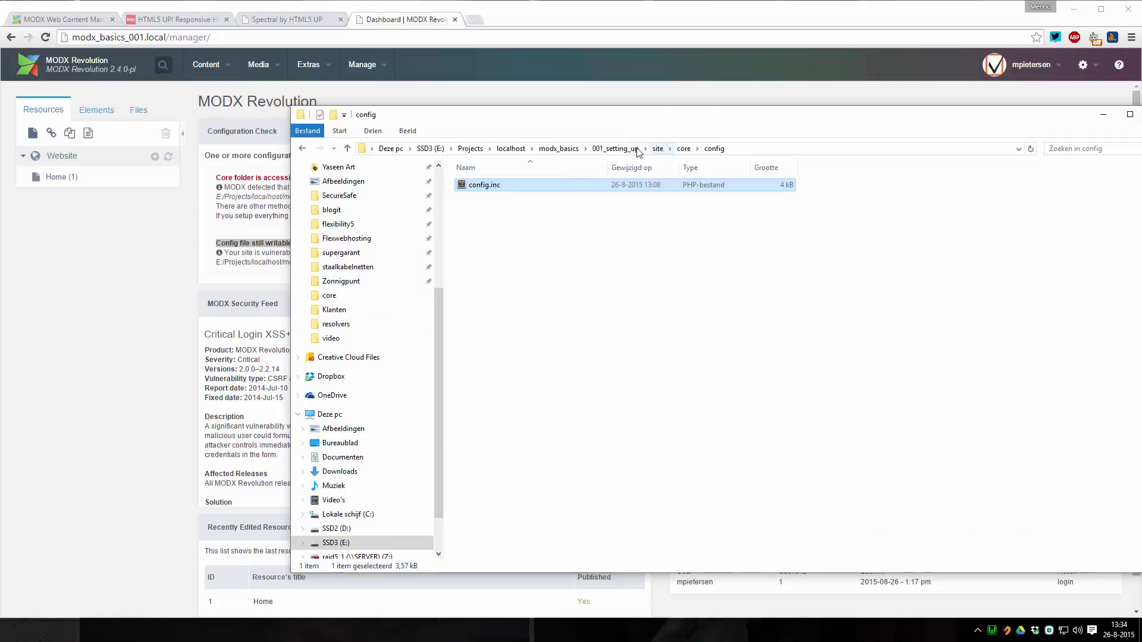
pyautogui.click(662, 151)
pyautogui.doubleClick(475, 213)
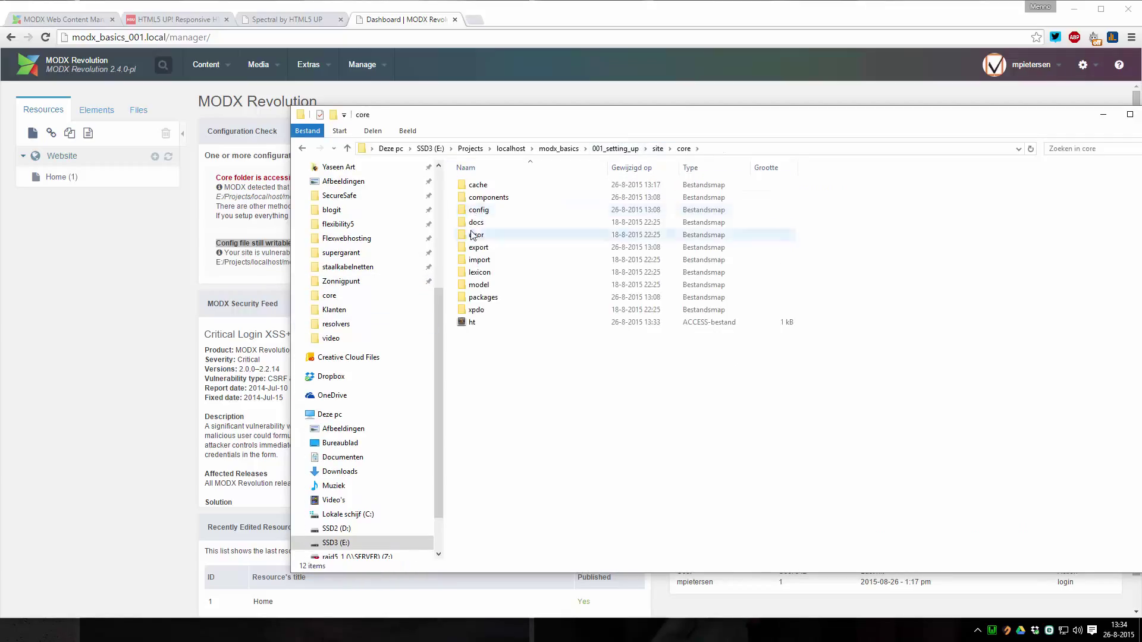
pyautogui.doubleClick(479, 214)
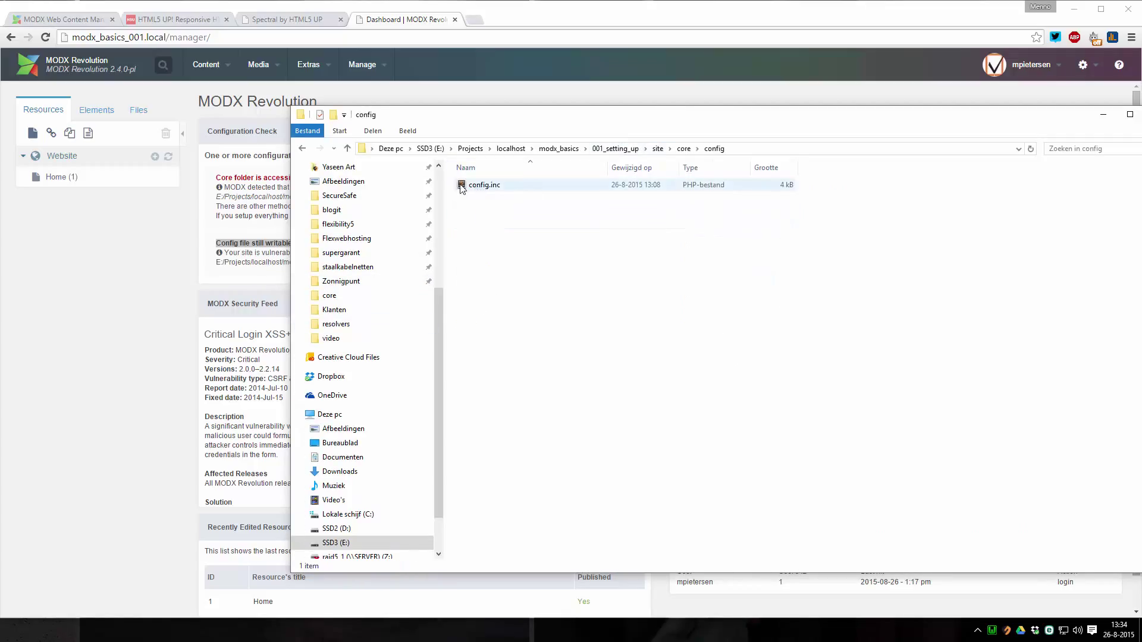
# Make the config.inc file read-only and reload the MODX dashboard in Chrome.
pyautogui.rightClick(474, 186)
pyautogui.click(519, 417)
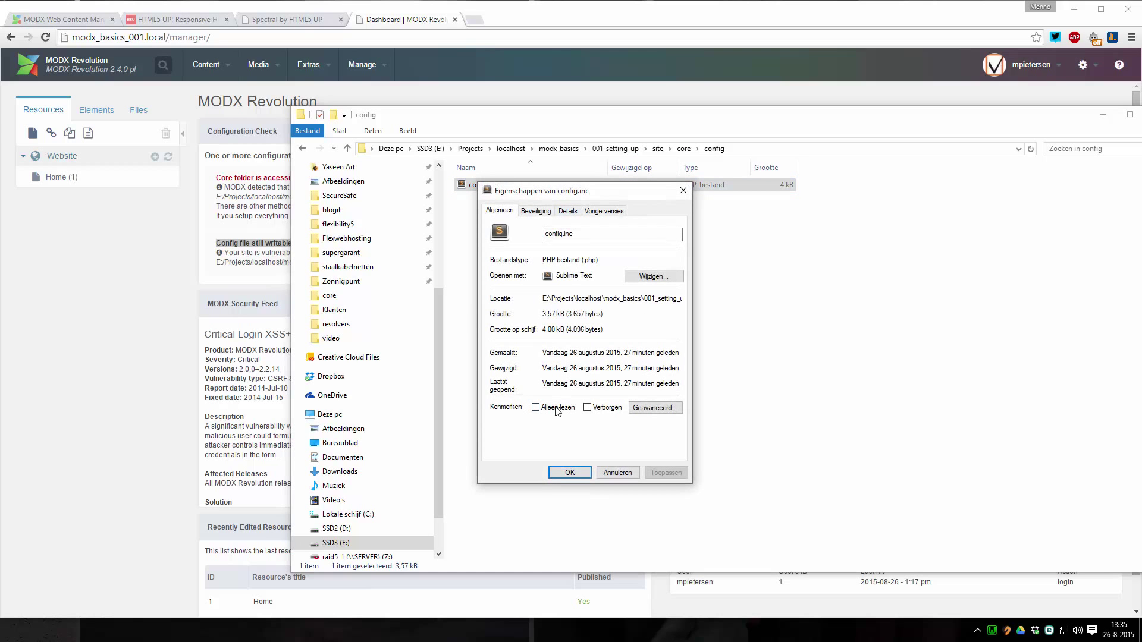
pyautogui.click(553, 411)
pyautogui.click(668, 475)
pyautogui.click(565, 472)
pyautogui.click(155, 345)
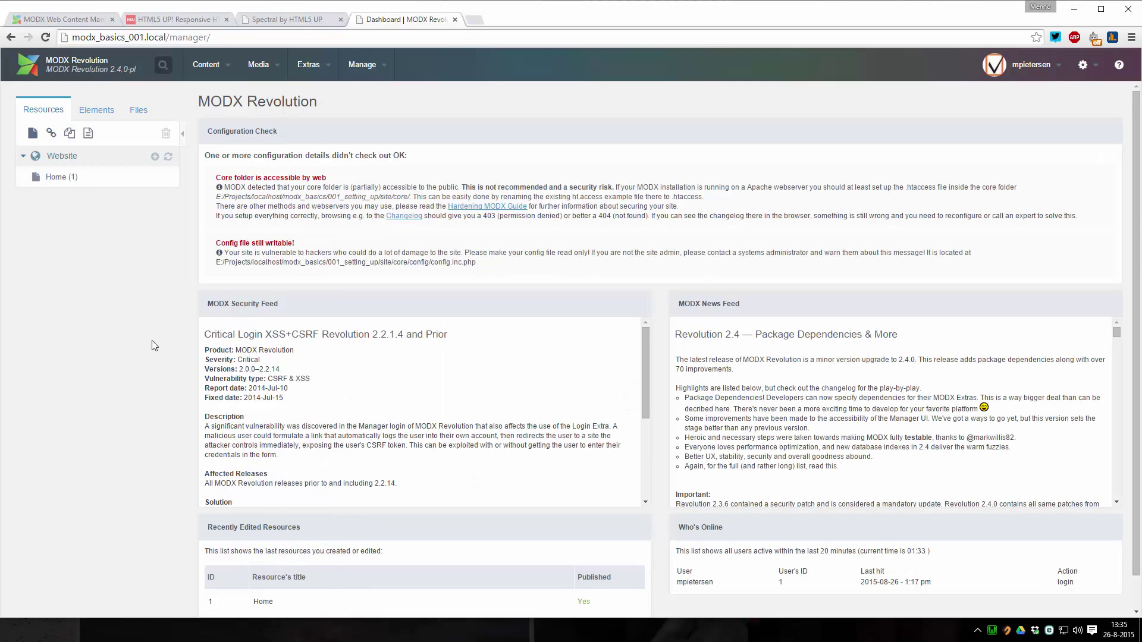
pyautogui.press('F5')
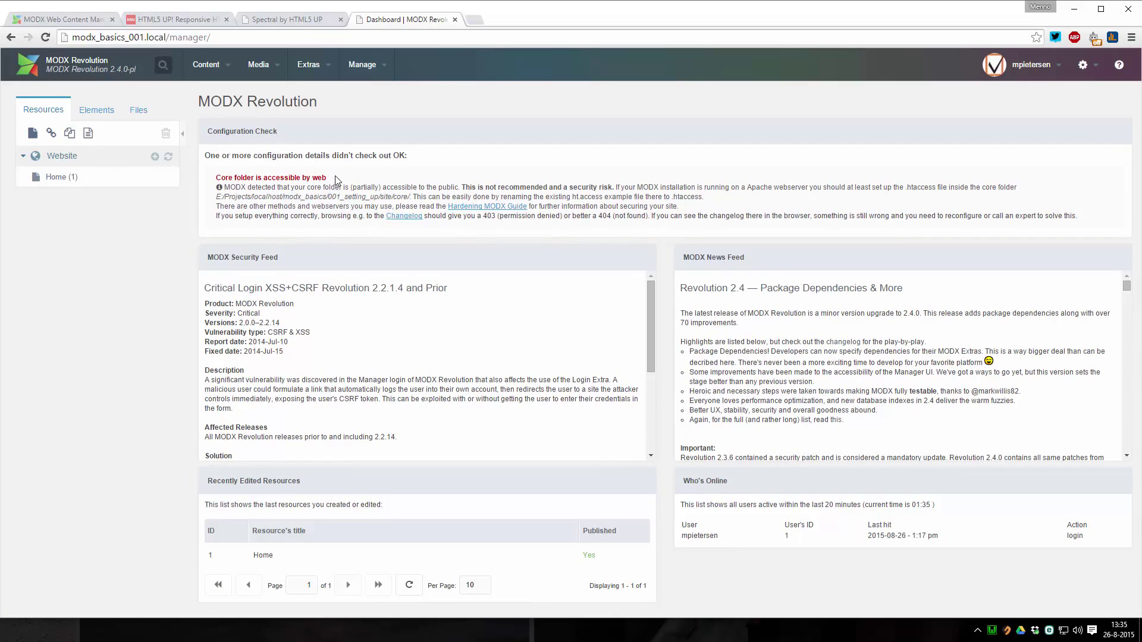
# Switch to File Explorer, go up to the core folder, and open the ht.access file in Sublime Text.
pyautogui.hotkey('alt', 'Tab')
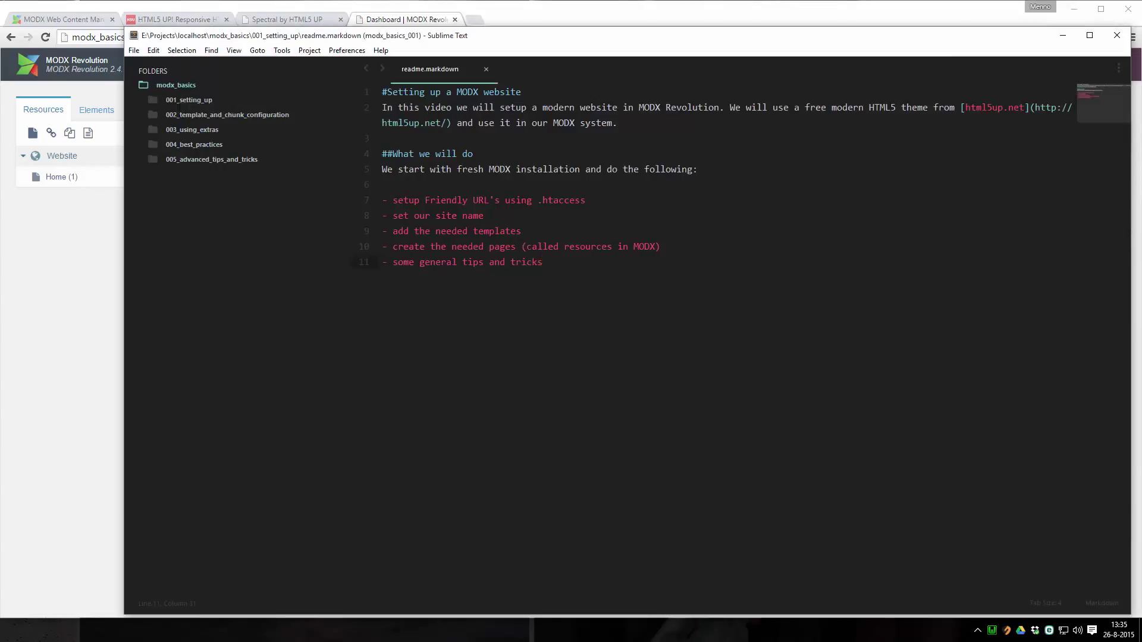
pyautogui.hotkey('alt', 'Tab')
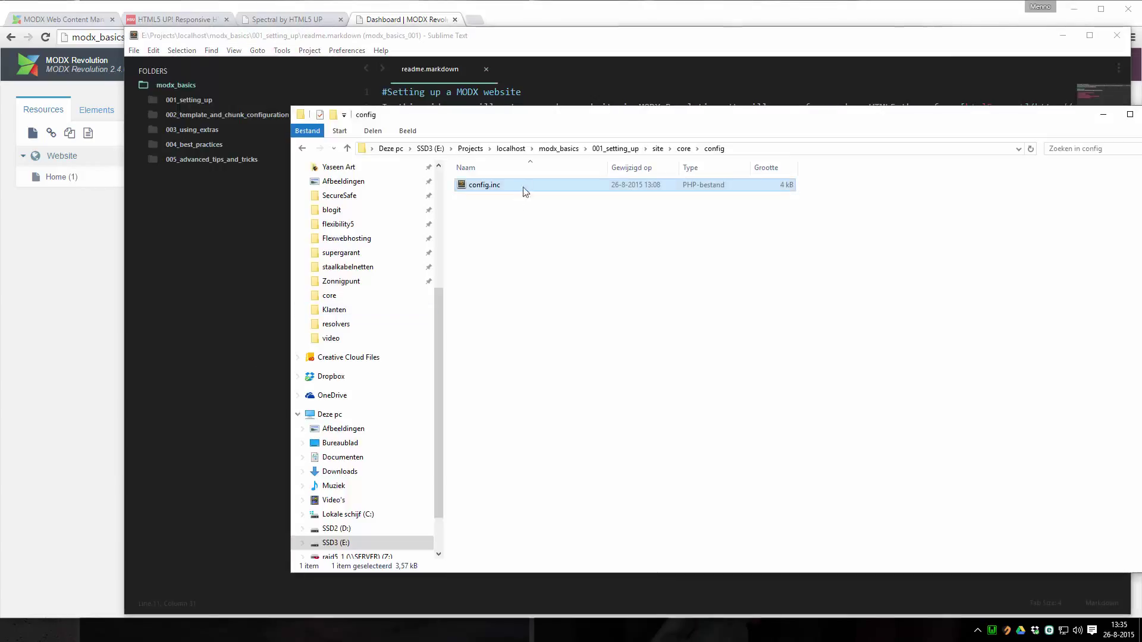
pyautogui.click(684, 148)
pyautogui.moveTo(699, 322)
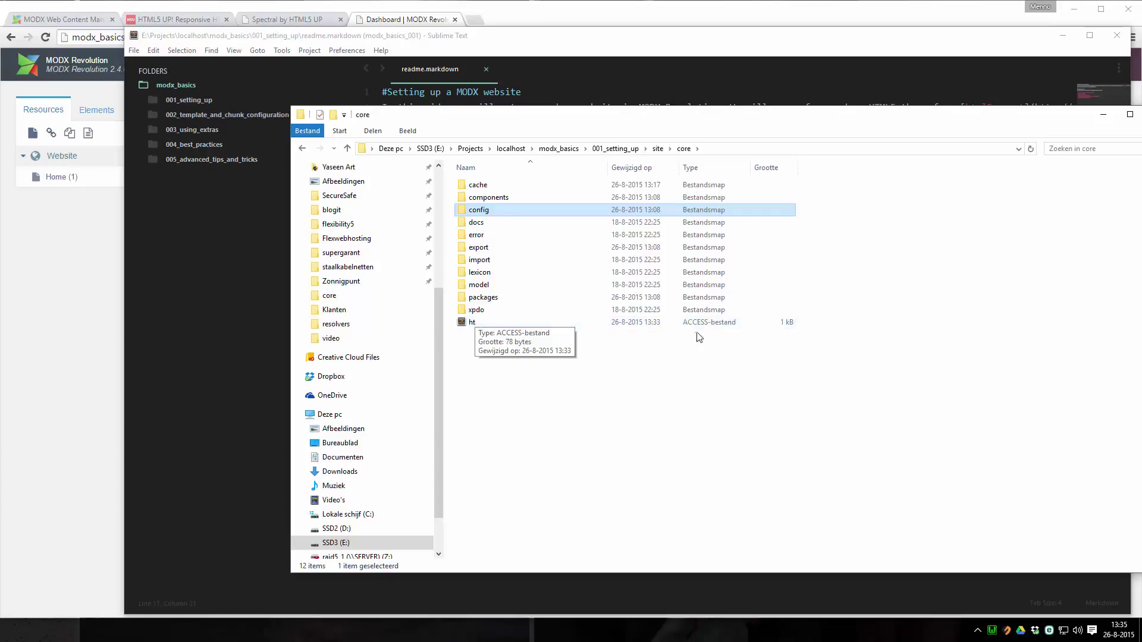
pyautogui.doubleClick(473, 322)
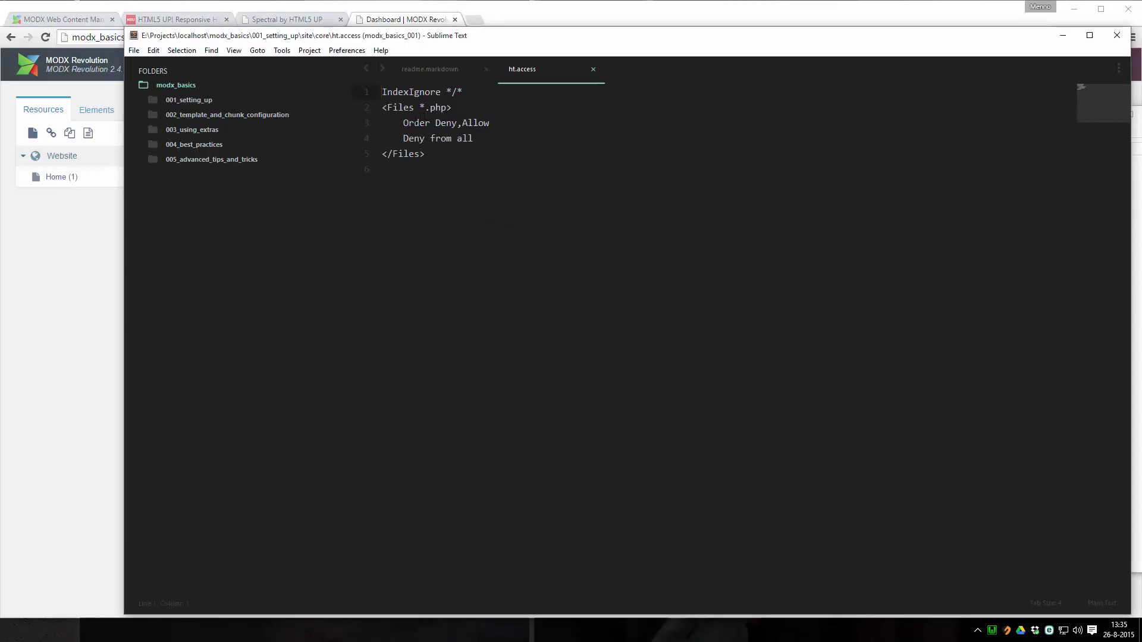
# Reduce the ht.access code to the unindented lines "Order Deny,Allow" and "Deny from all", removing the IndexIgnore line and Files tags.
pyautogui.moveTo(403, 123)
pyautogui.mouseDown()
pyautogui.moveTo(381, 93)
pyautogui.moveTo(381, 124)
pyautogui.mouseUp()
pyautogui.press('BackSpace')
pyautogui.press('BackSpace')
pyautogui.press('BackSpace')
pyautogui.click(406, 142)
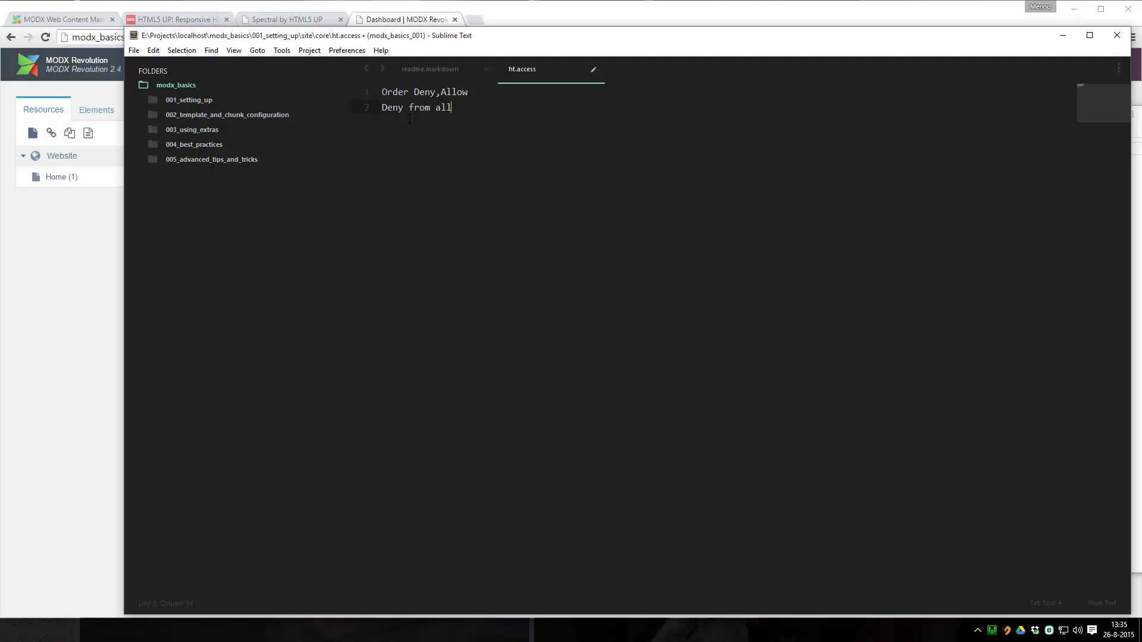
# Save the edited file under the new name .htaccess in the core folder and close it.
pyautogui.click(134, 51)
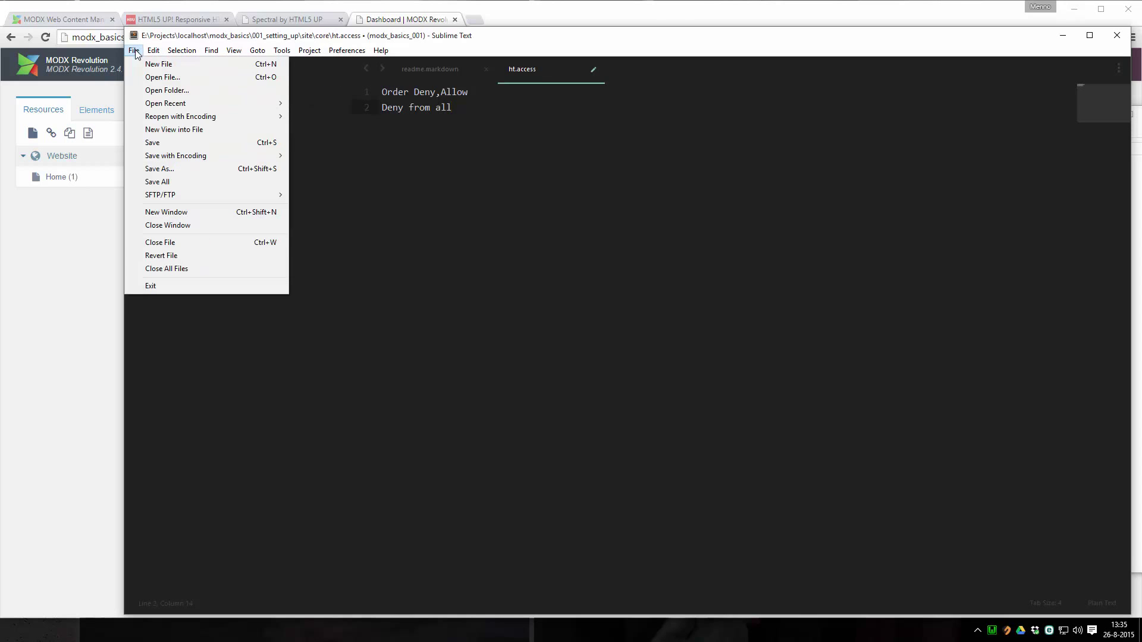
pyautogui.click(156, 168)
pyautogui.click(251, 317)
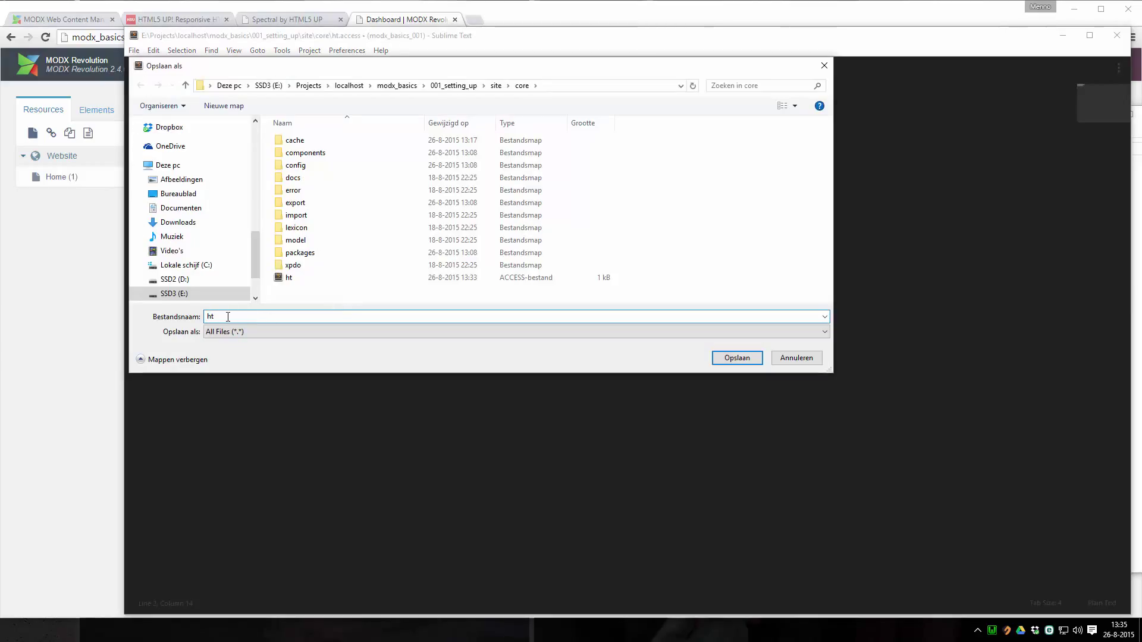
pyautogui.press('Home')
pyautogui.write('.')
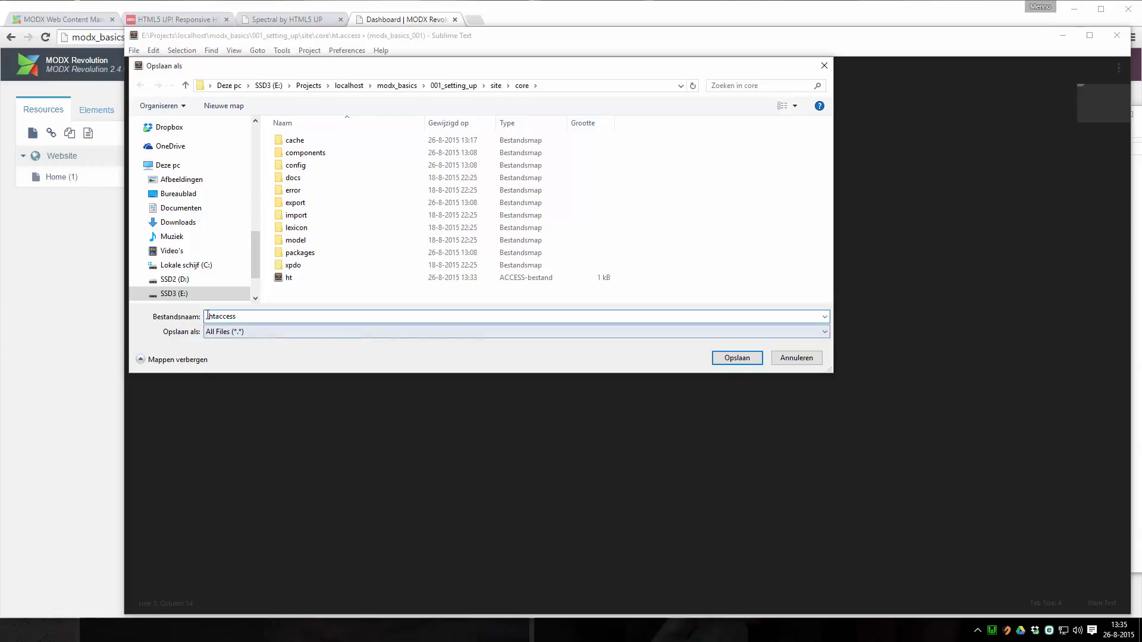
pyautogui.click(727, 360)
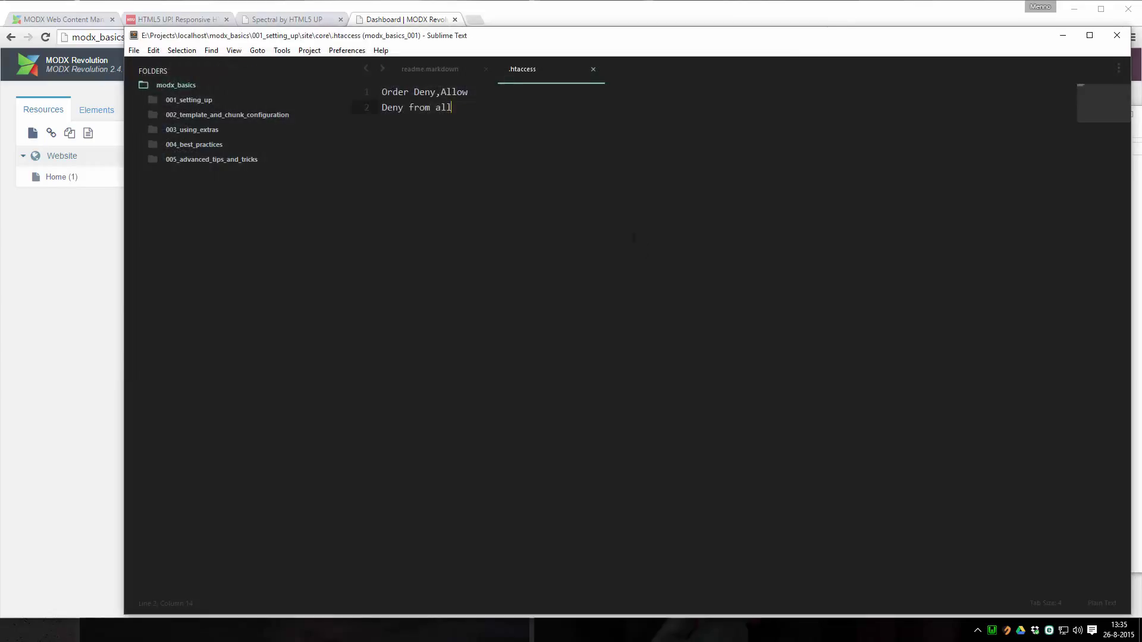
pyautogui.click(594, 69)
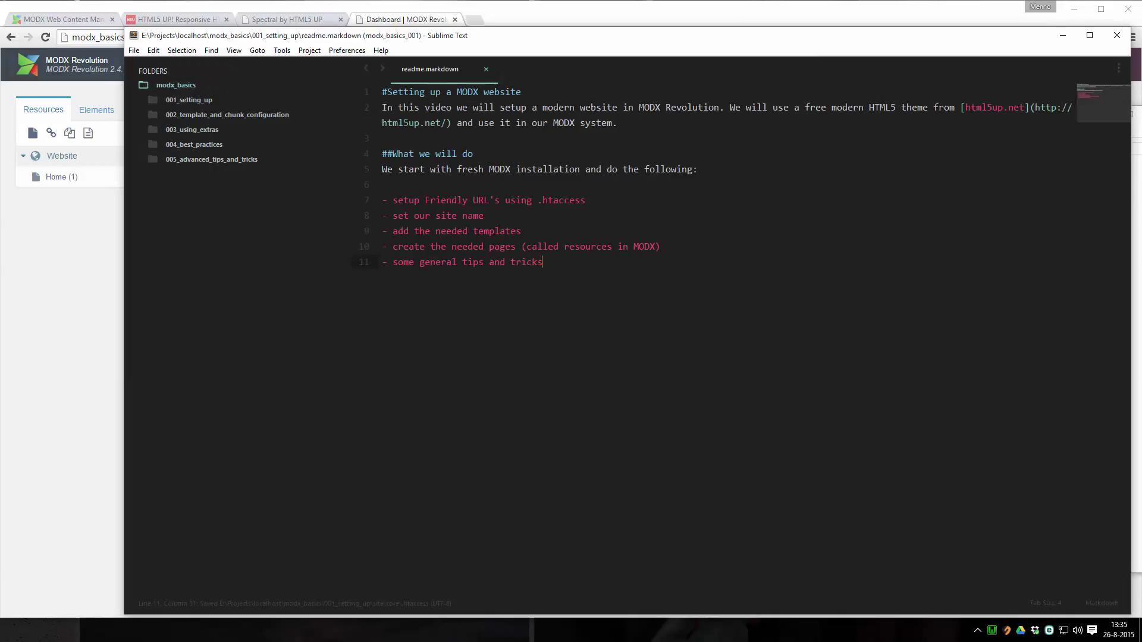
# Delete the old ht.access file from the core folder in File Explorer, and reload the MODX dashboard in Chrome.
pyautogui.hotkey('alt', 'Tab')
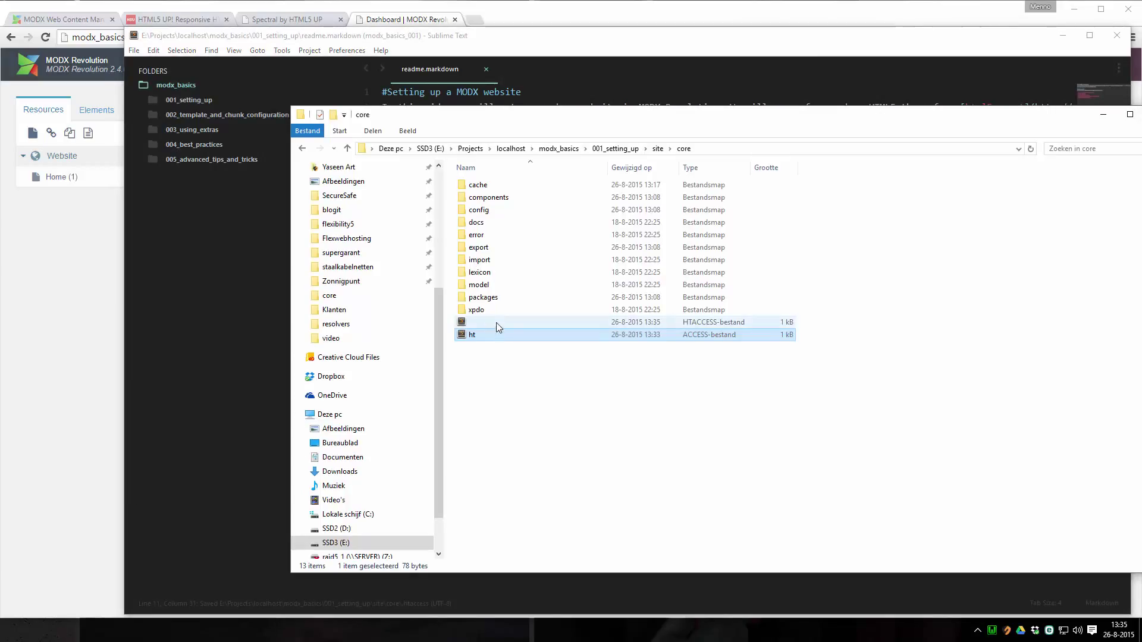
pyautogui.press('Delete')
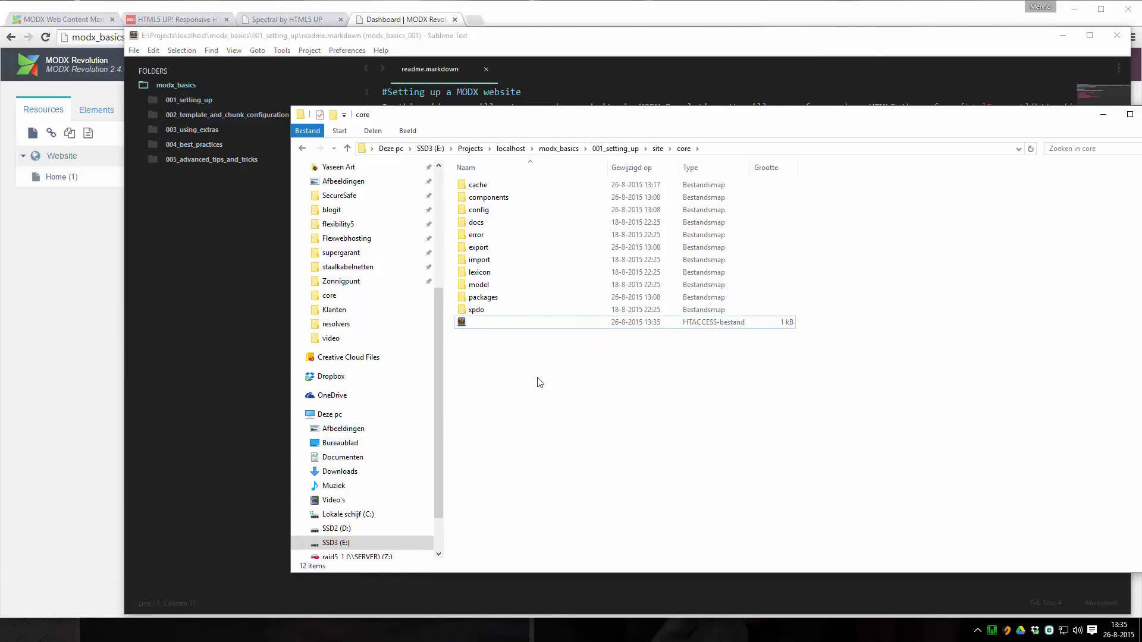
pyautogui.click(399, 23)
pyautogui.press('F5')
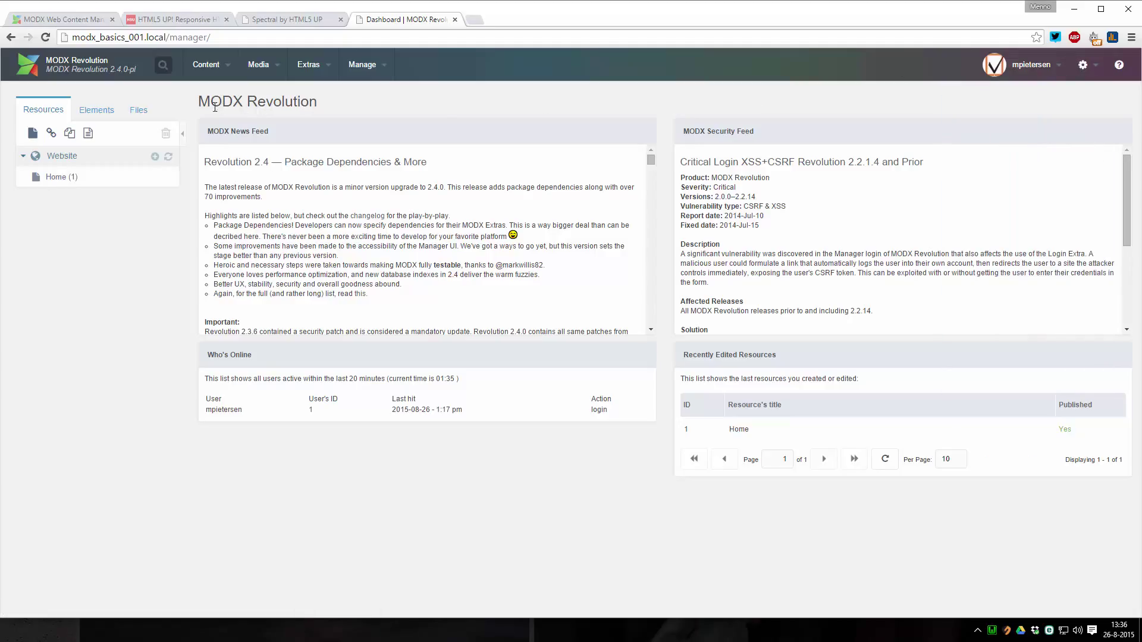
# Open the MODX System Settings and filter the core settings by the Site area.
pyautogui.moveTo(1087, 65)
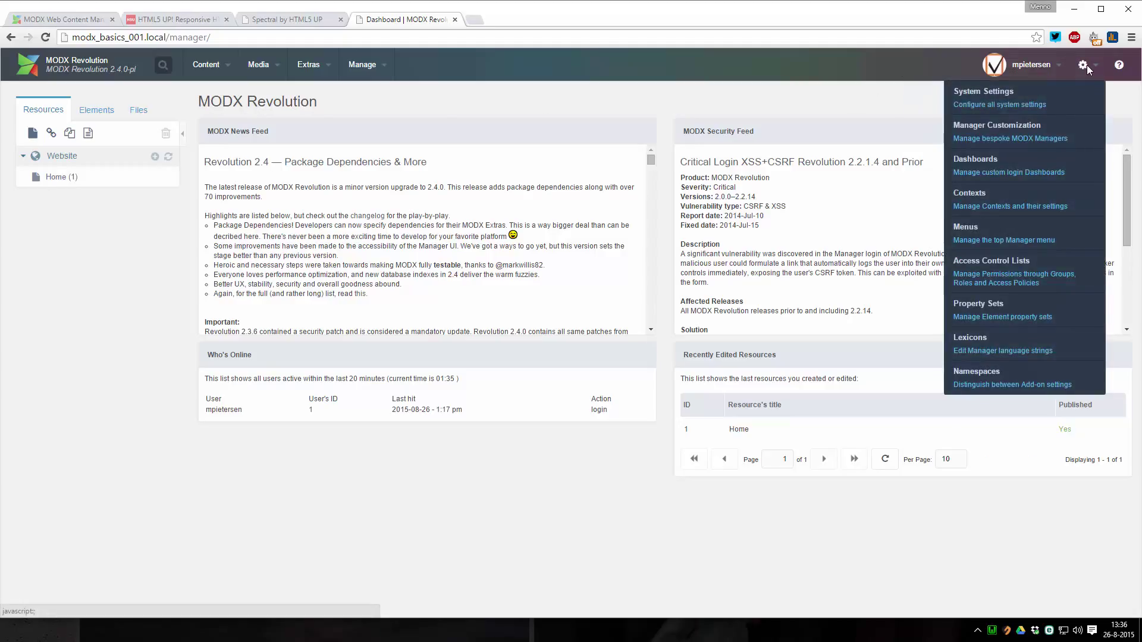
pyautogui.click(1061, 97)
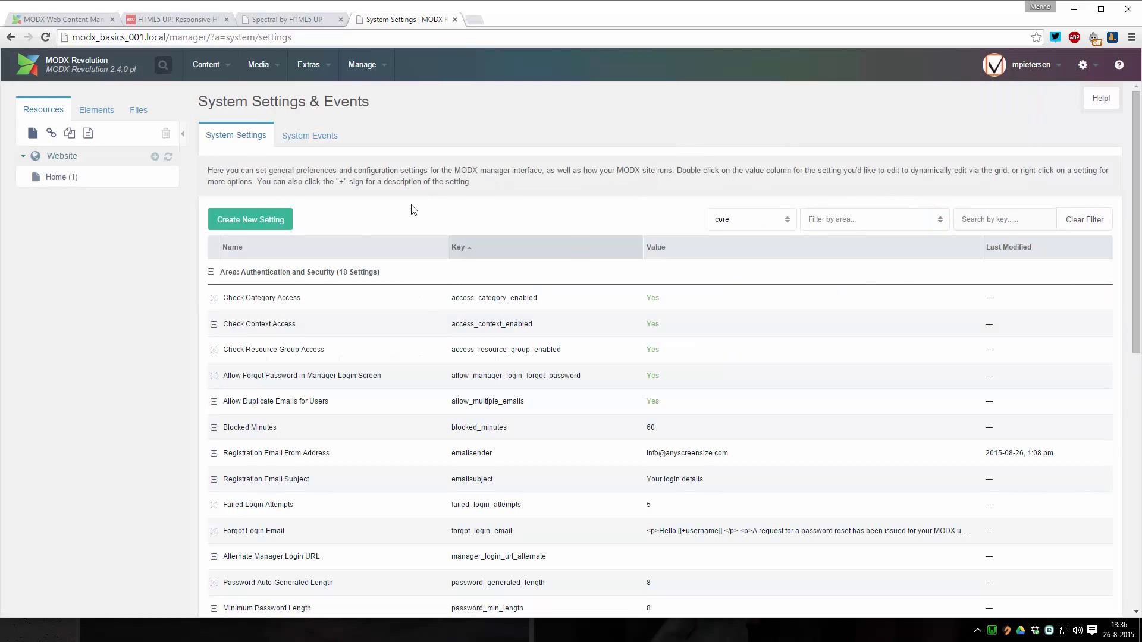
pyautogui.click(939, 221)
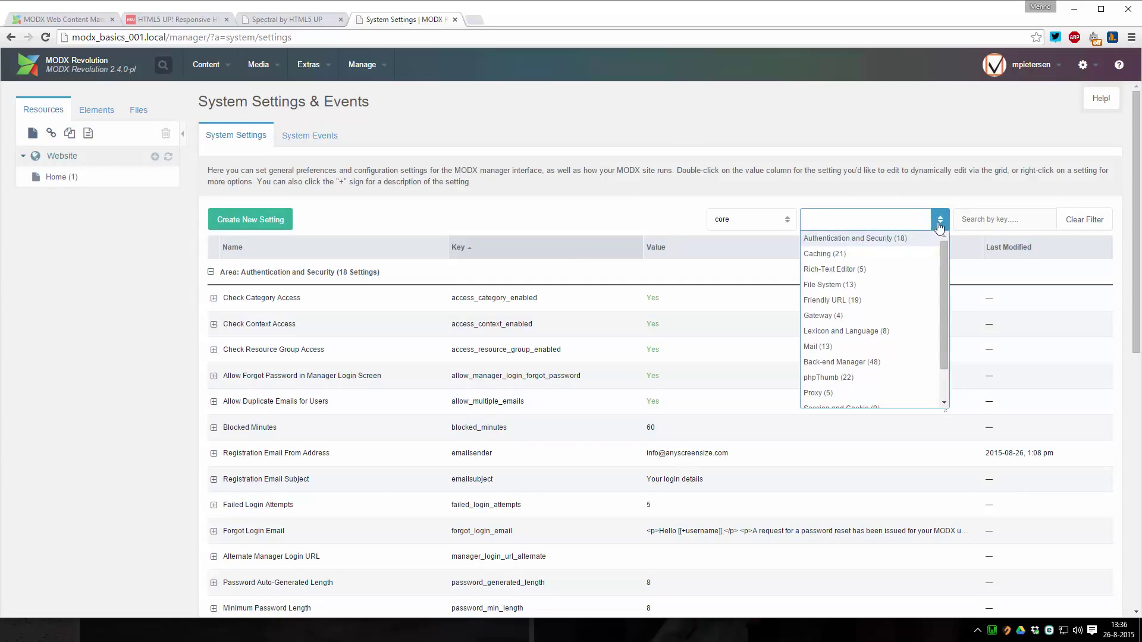
pyautogui.scroll(-2, 875, 345)
pyautogui.click(824, 388)
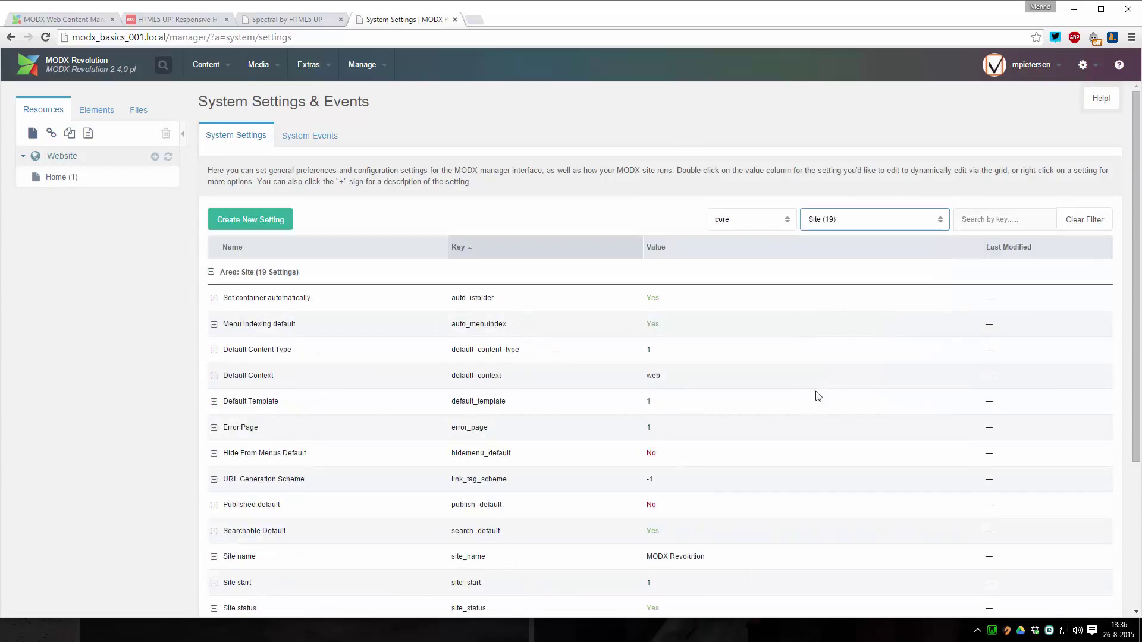
# Set the Site name setting's value to "Our site".
pyautogui.scroll(-3, 772, 421)
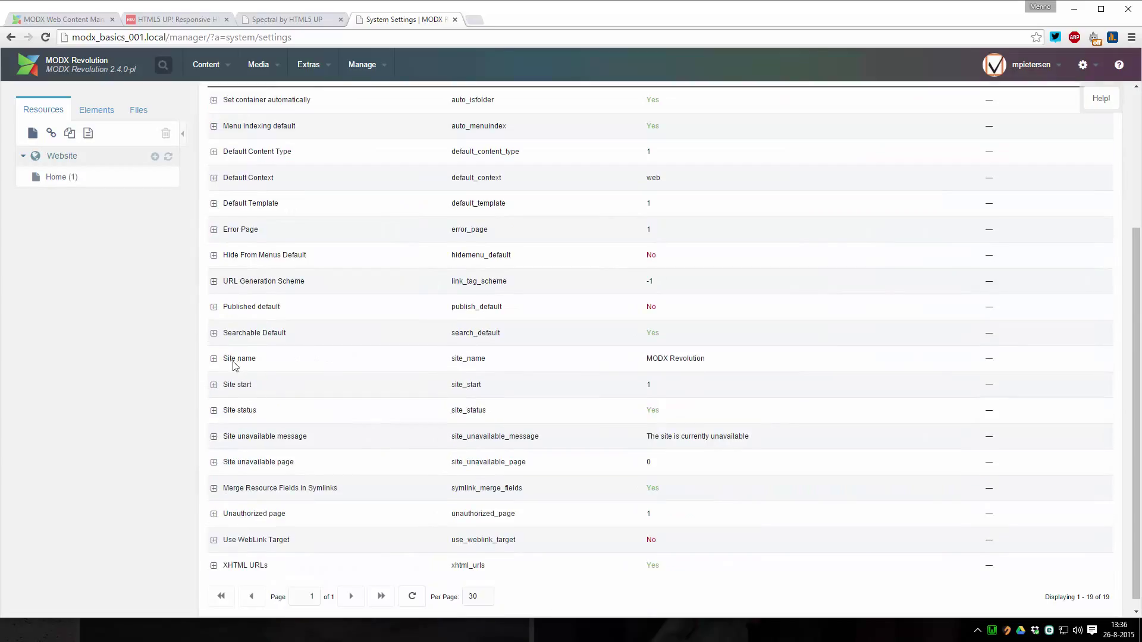
pyautogui.doubleClick(674, 359)
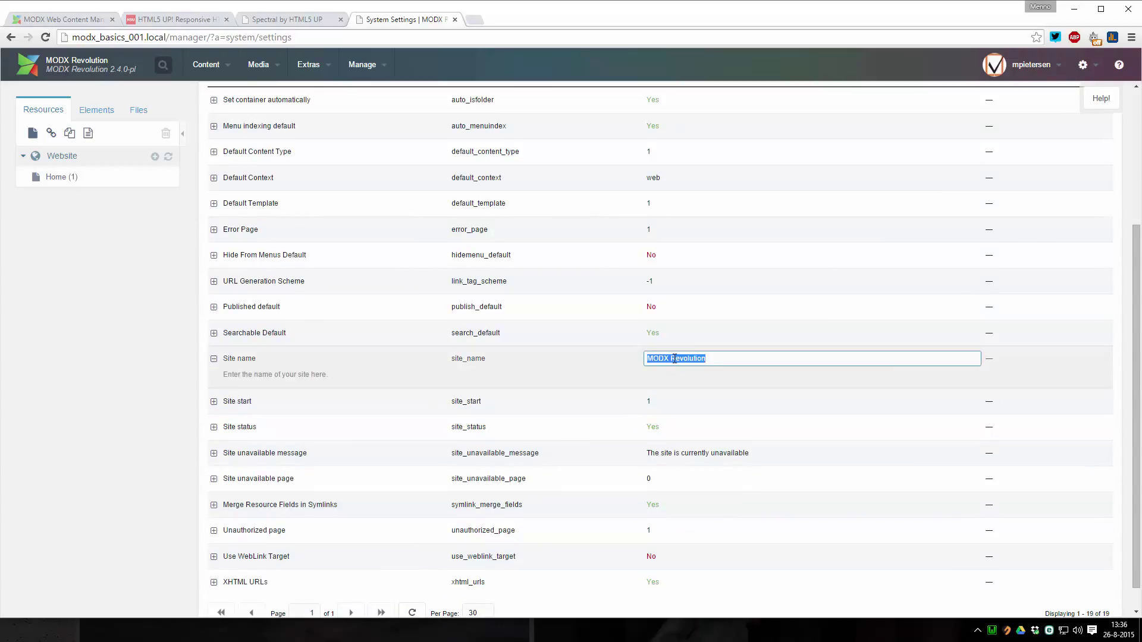
pyautogui.write('Our site')
pyautogui.press('Return')
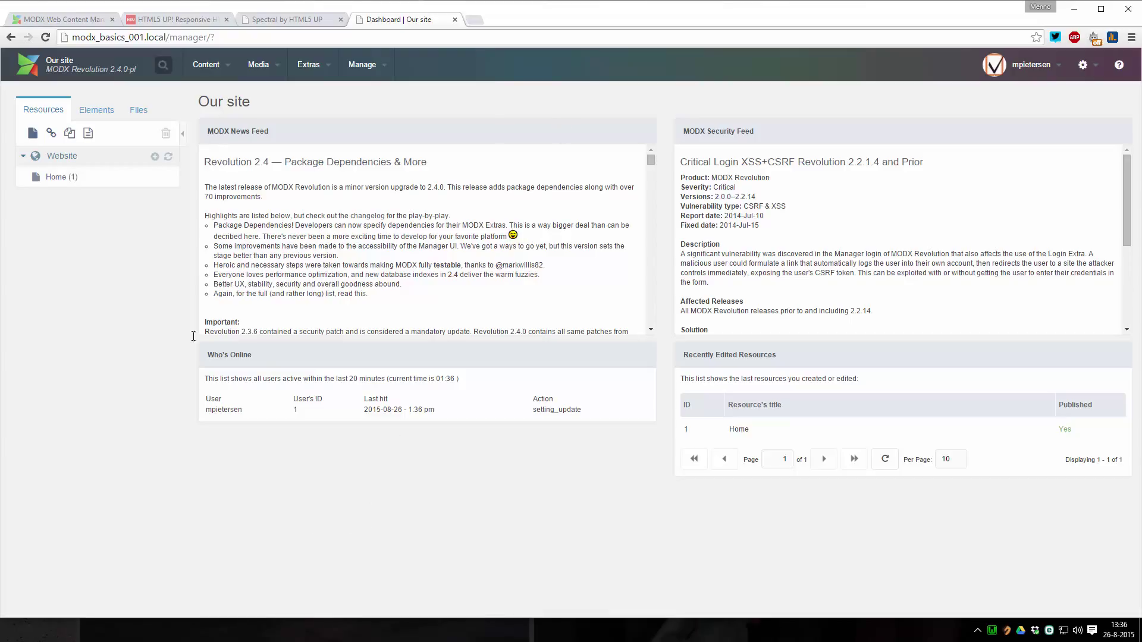
# Check the friendly URLs item in the Sublime Text readme, and examine the manager address of the MODX dashboard in Chrome.
pyautogui.hotkey('alt', 'Tab')
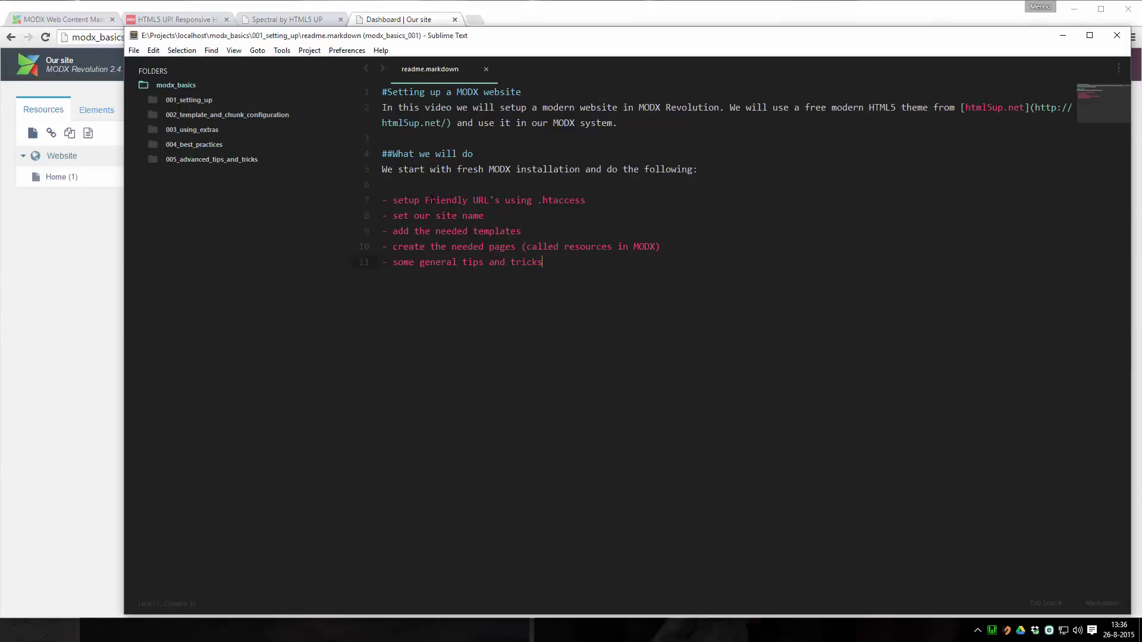
pyautogui.moveTo(424, 199); pyautogui.dragTo(585, 200)
pyautogui.click(589, 200)
pyautogui.click(413, 20)
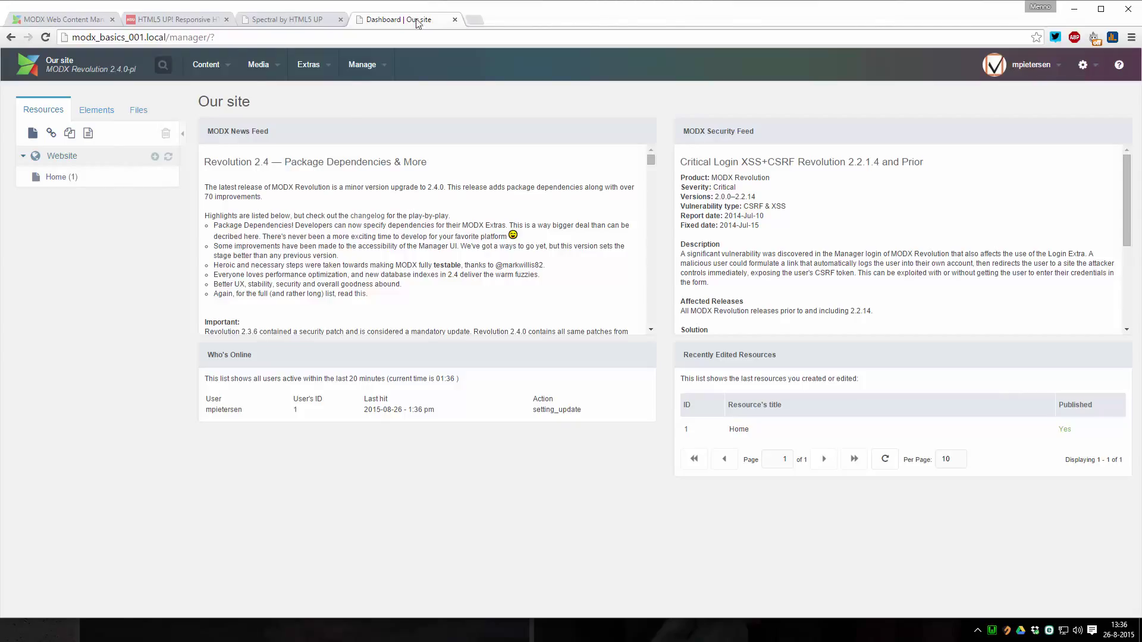
pyautogui.moveTo(171, 38); pyautogui.dragTo(220, 35)
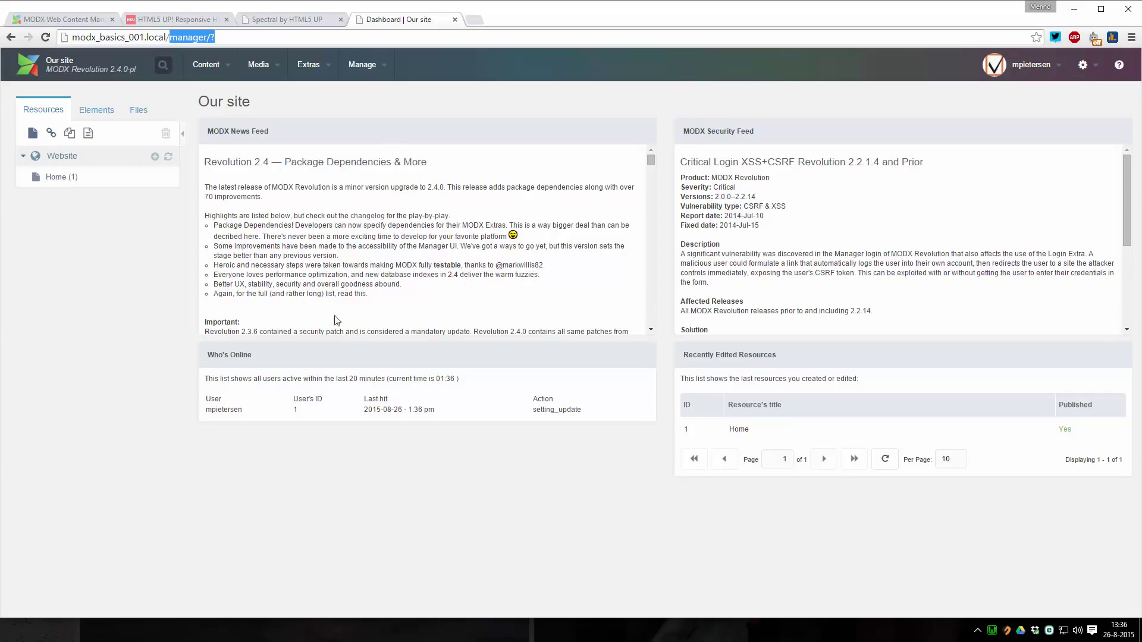
# Open ht.access from the site root folder in File Explorer and save it in Sublime Text as .htaccess in the same folder.
pyautogui.hotkey('alt', 'Tab')
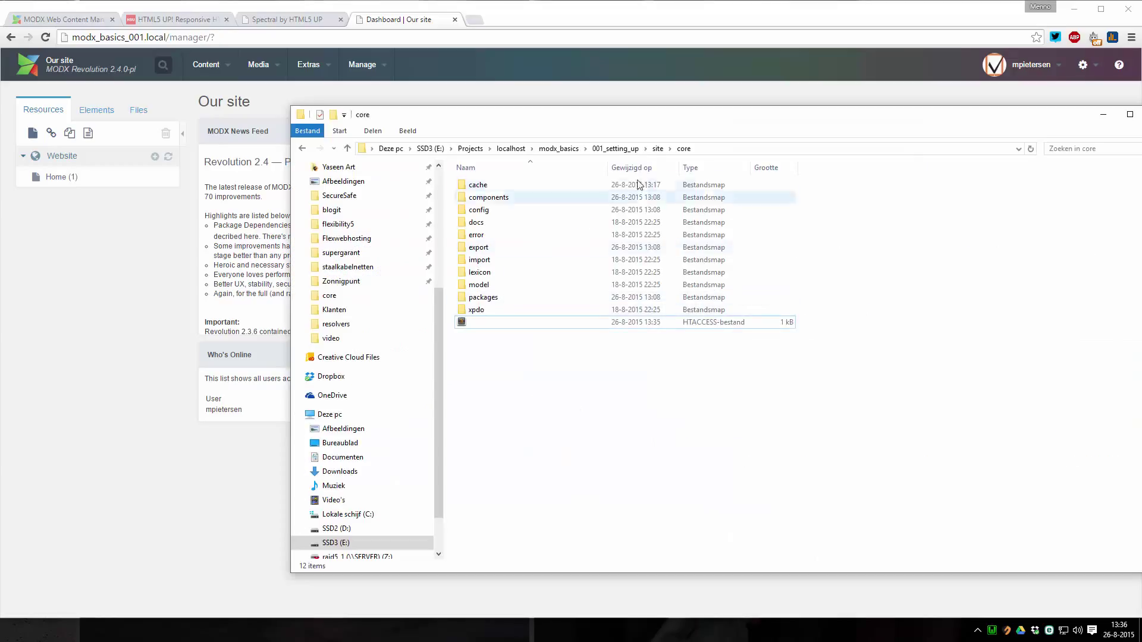
pyautogui.click(657, 148)
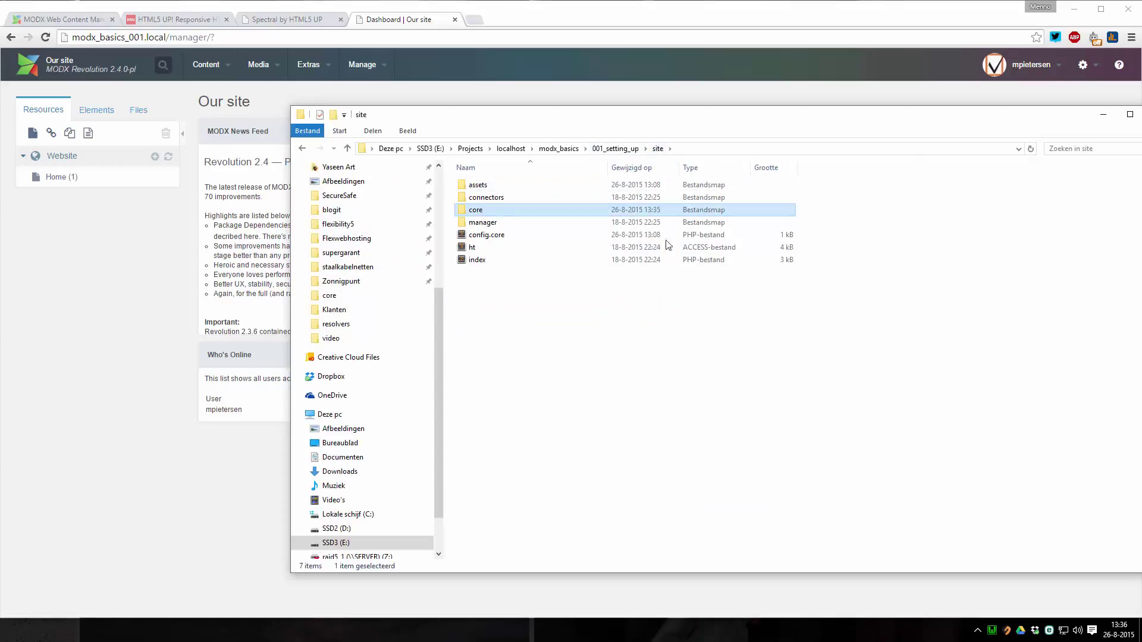
pyautogui.doubleClick(473, 248)
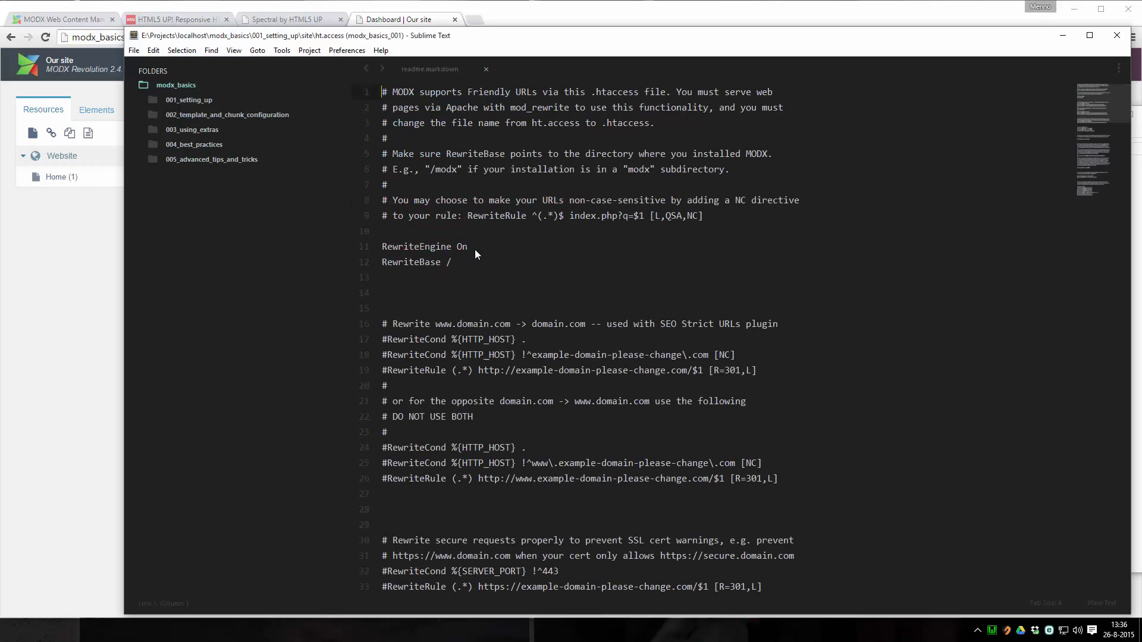
pyautogui.click(134, 51)
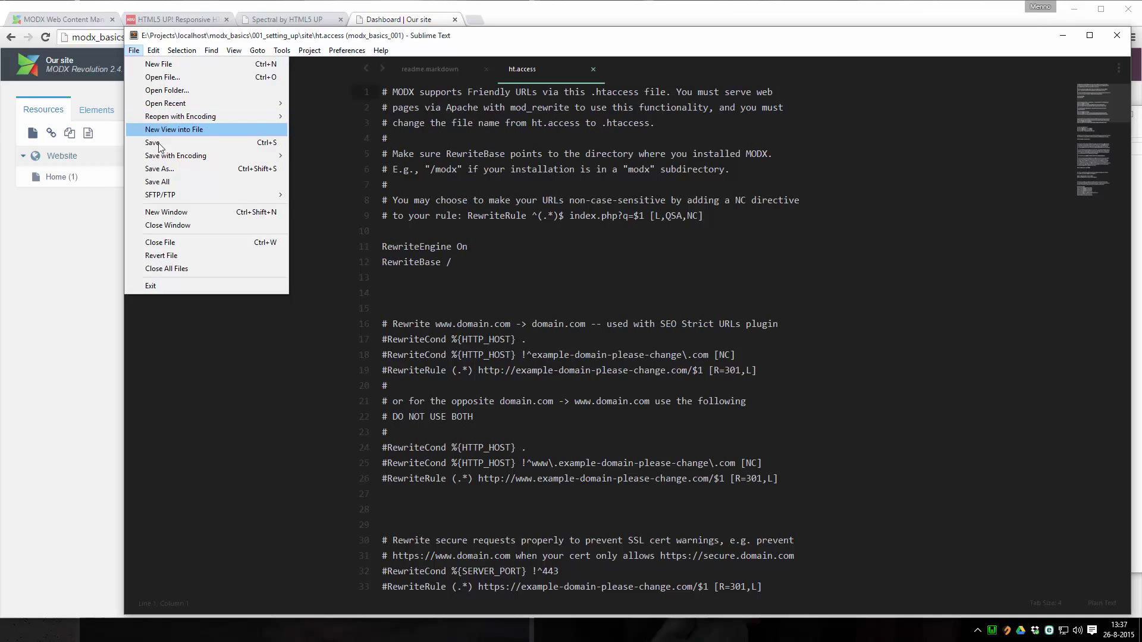
pyautogui.click(162, 166)
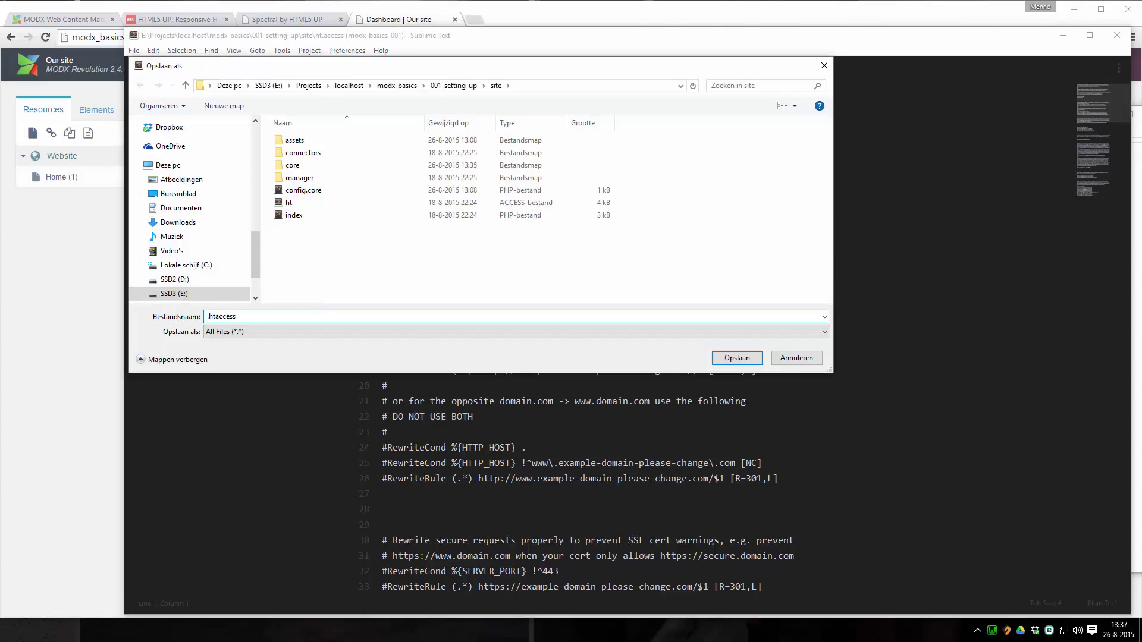
pyautogui.click(741, 357)
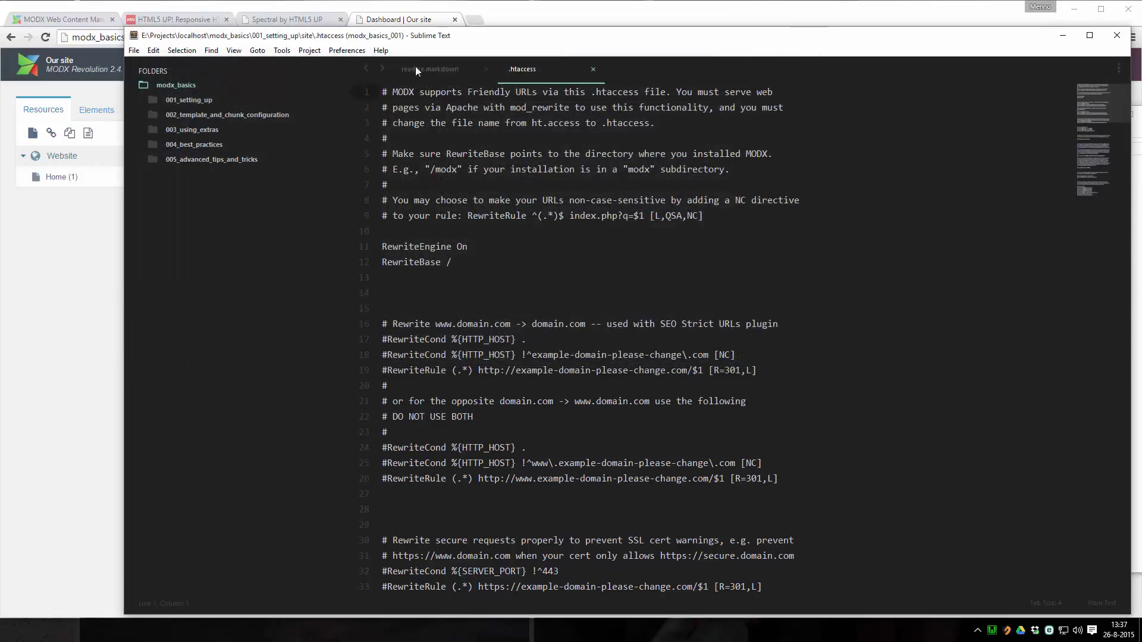
# Delete the old ht.access file from the site folder in File Explorer, and save the open .htaccess file in Sublime Text.
pyautogui.hotkey('alt', 'Tab')
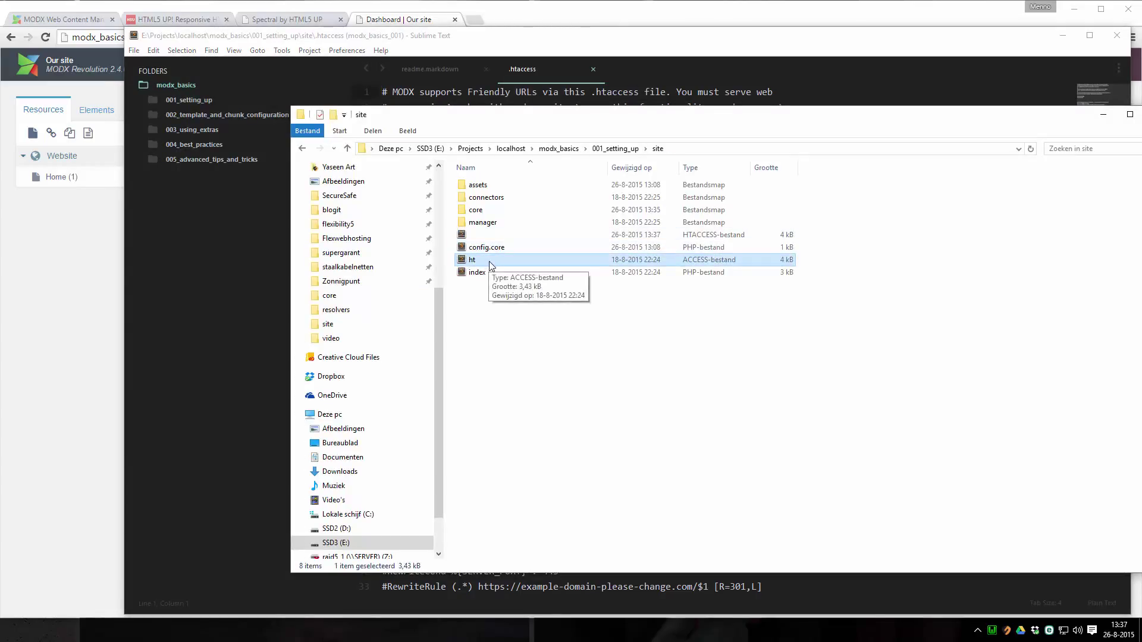
pyautogui.press('Delete')
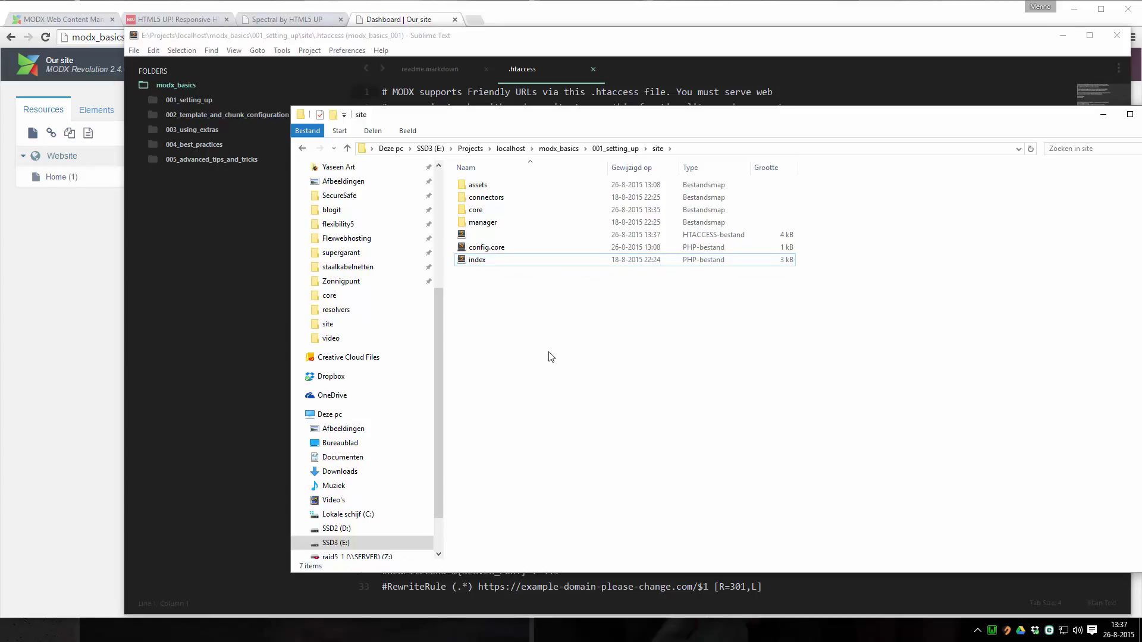
pyautogui.click(547, 70)
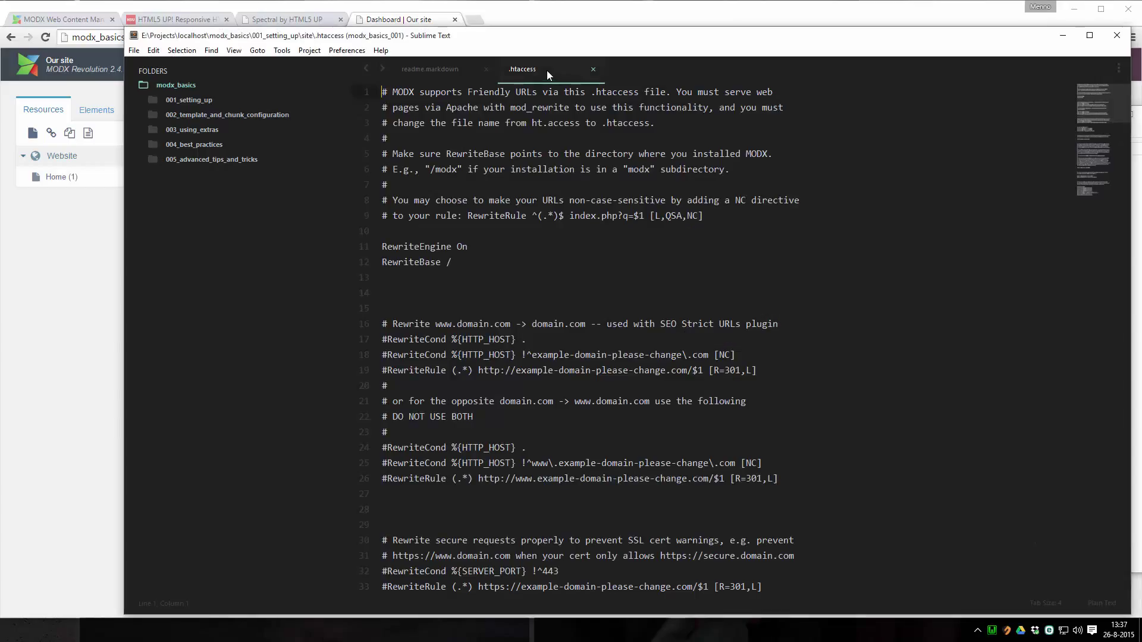
pyautogui.hotkey('ctrl', 's')
# Open the MODX System Settings in Chrome and filter the core settings by the Friendly URL area.
pyautogui.click(427, 24)
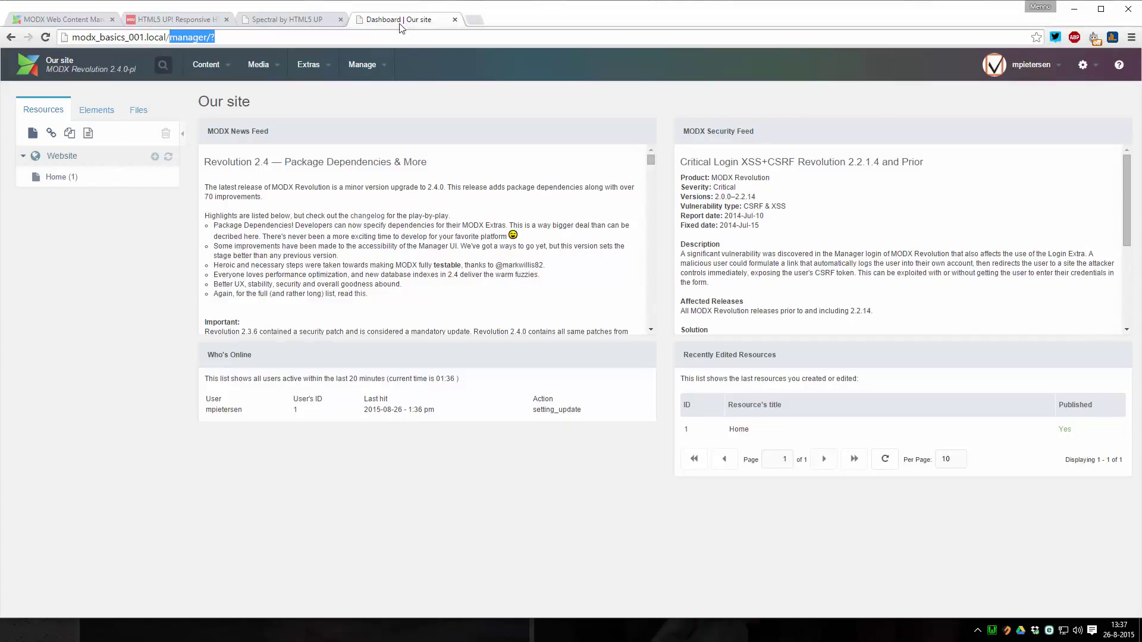
pyautogui.moveTo(1082, 67)
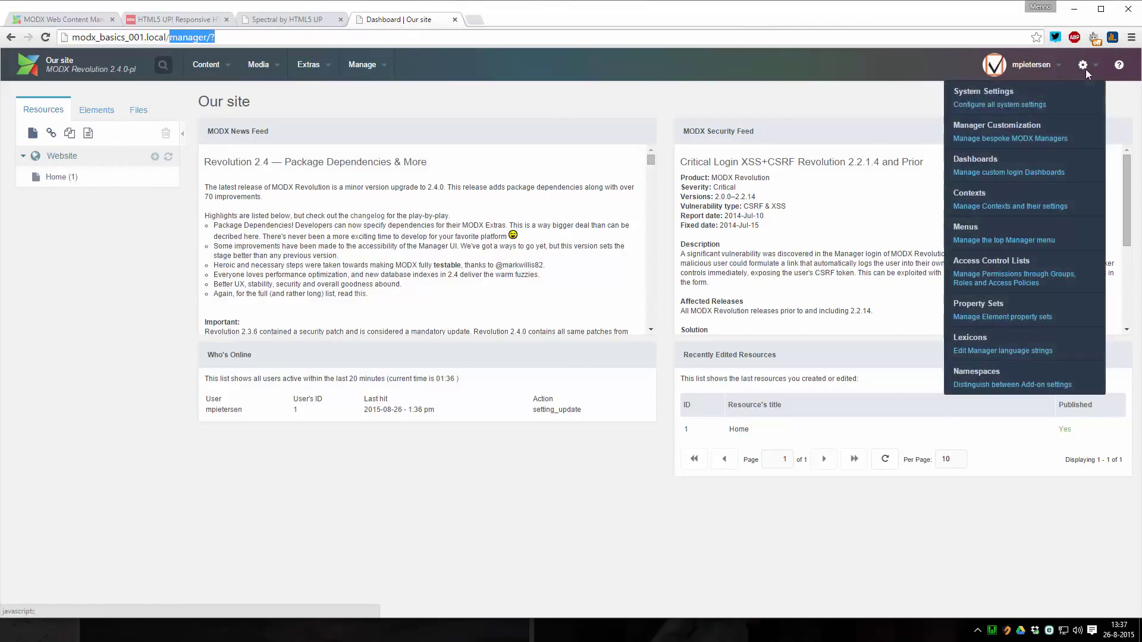
pyautogui.click(1074, 98)
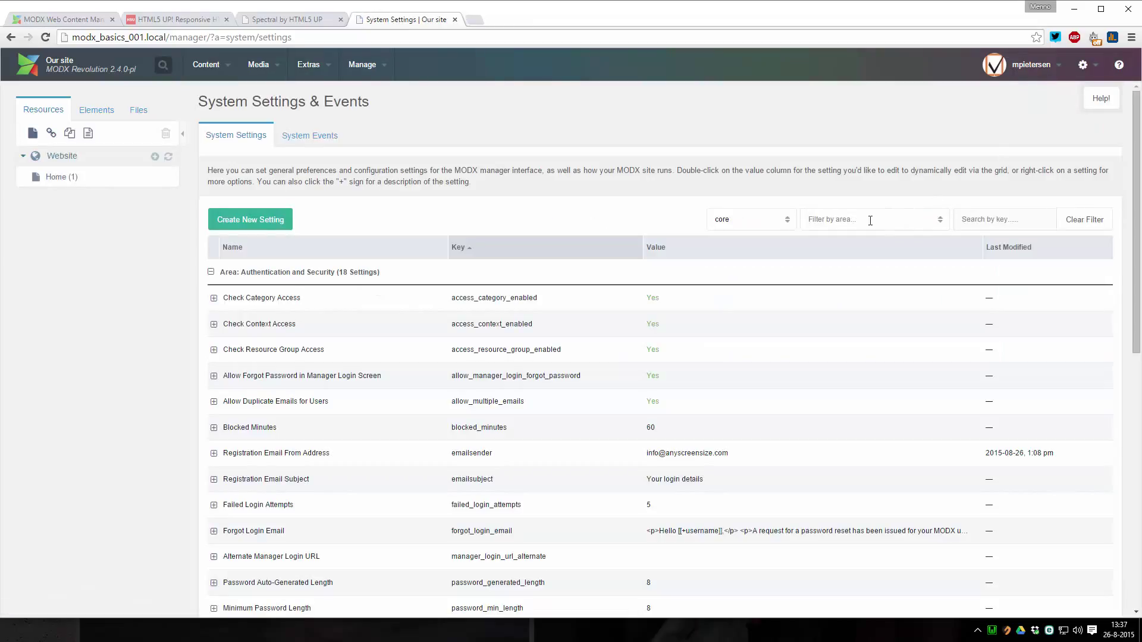
pyautogui.click(937, 221)
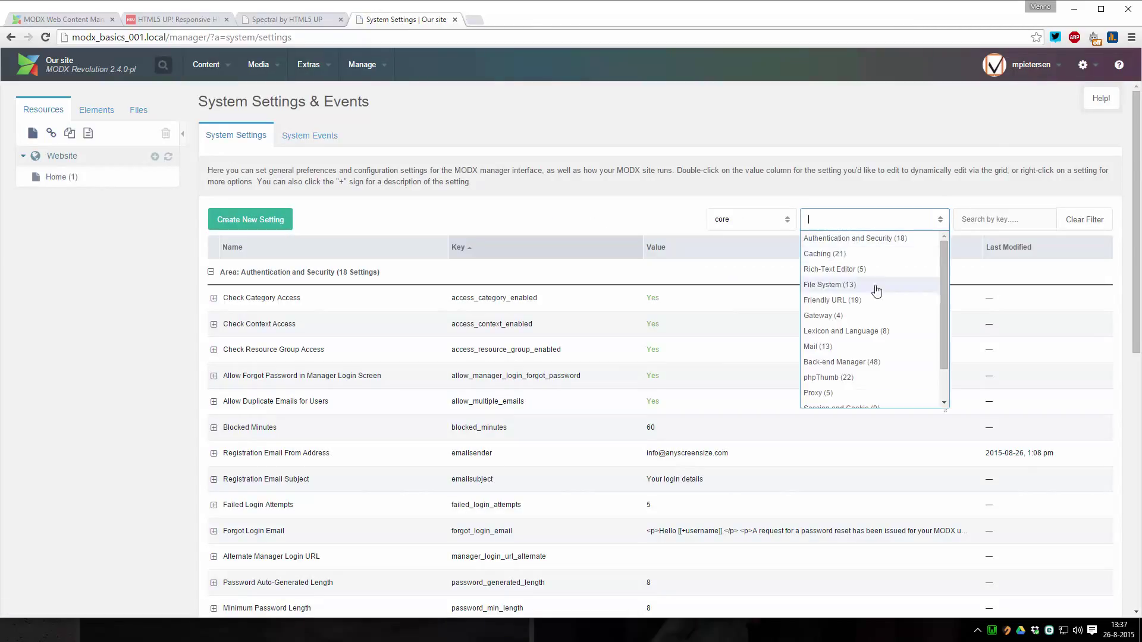
pyautogui.click(859, 300)
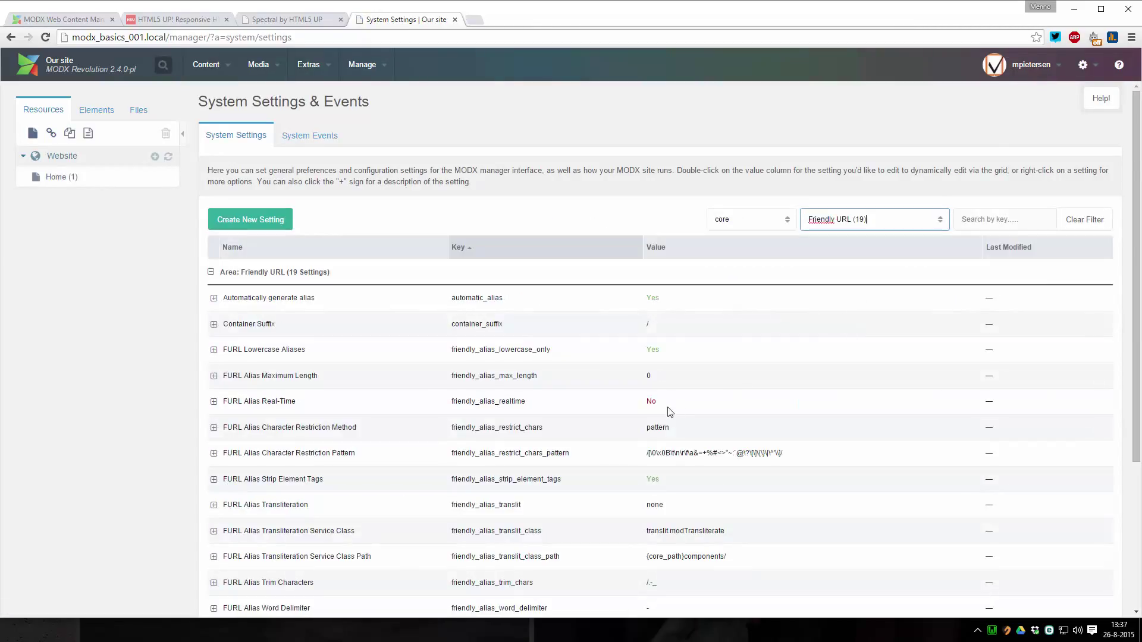
# Set both Use Friendly URLs and Use Friendly Alias Path to Yes.
pyautogui.scroll(-4, 671, 412)
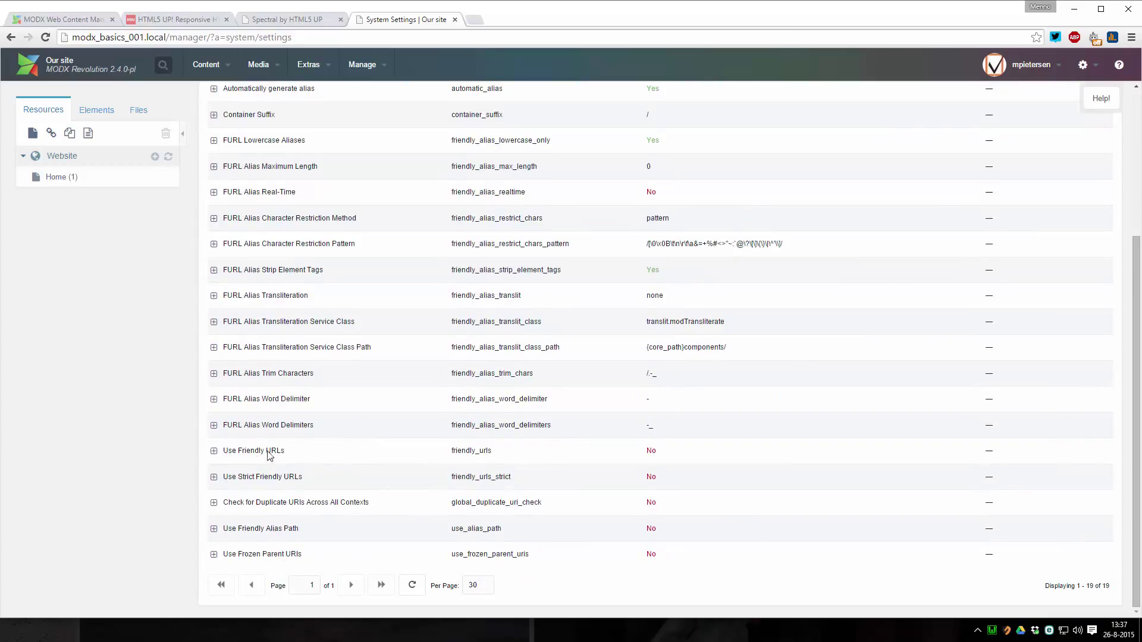
pyautogui.doubleClick(652, 450)
pyautogui.click(650, 450)
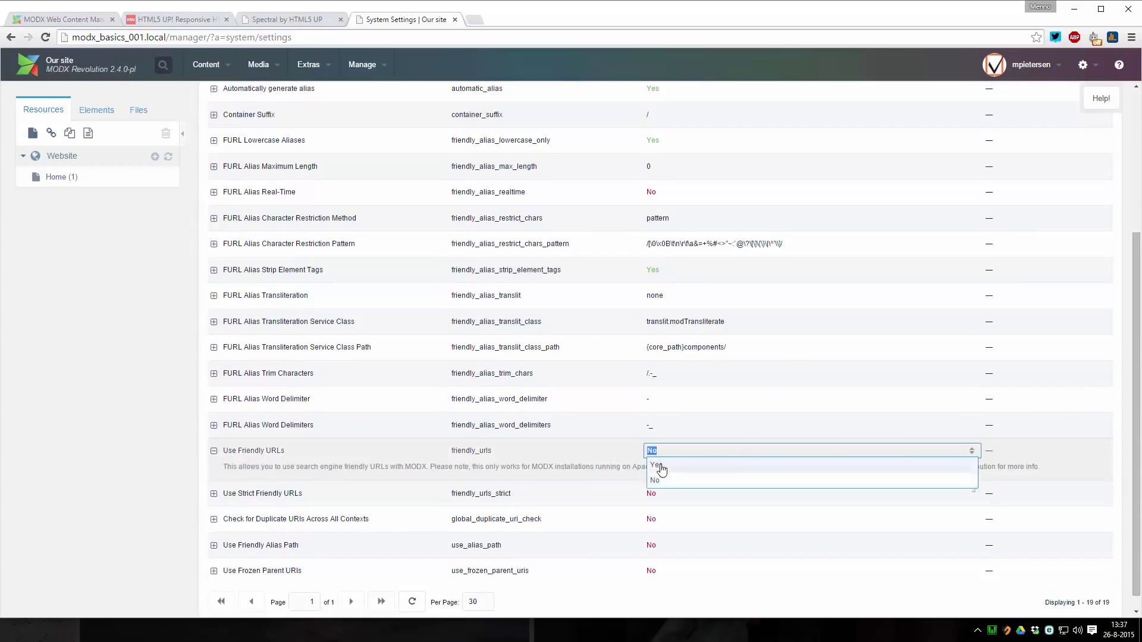
pyautogui.click(659, 467)
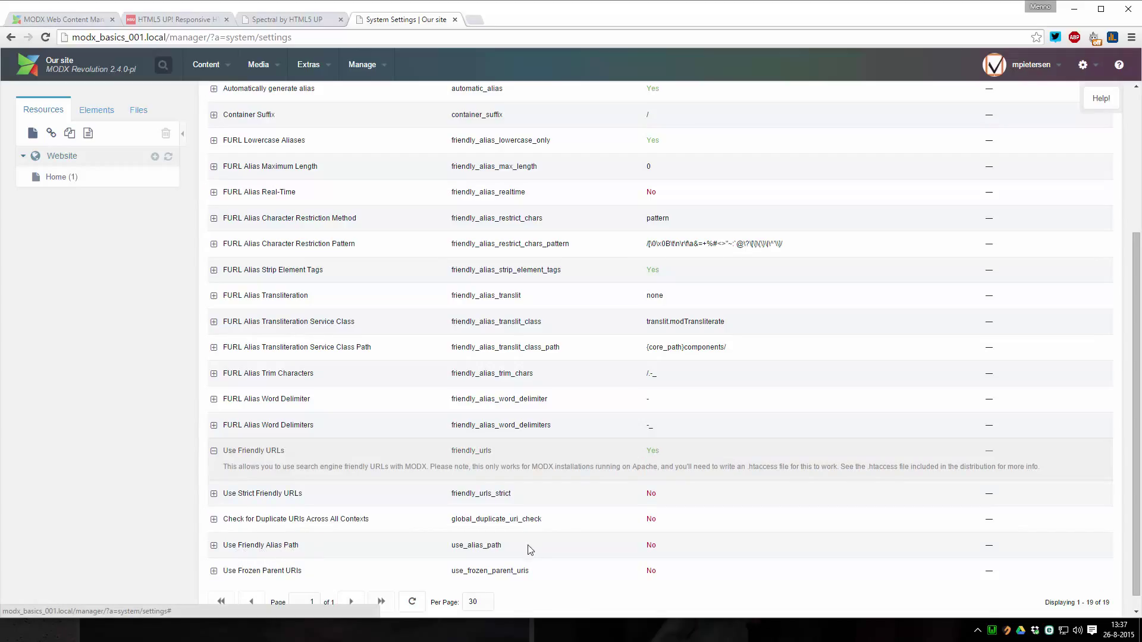
pyautogui.doubleClick(651, 544)
pyautogui.click(651, 545)
pyautogui.click(654, 555)
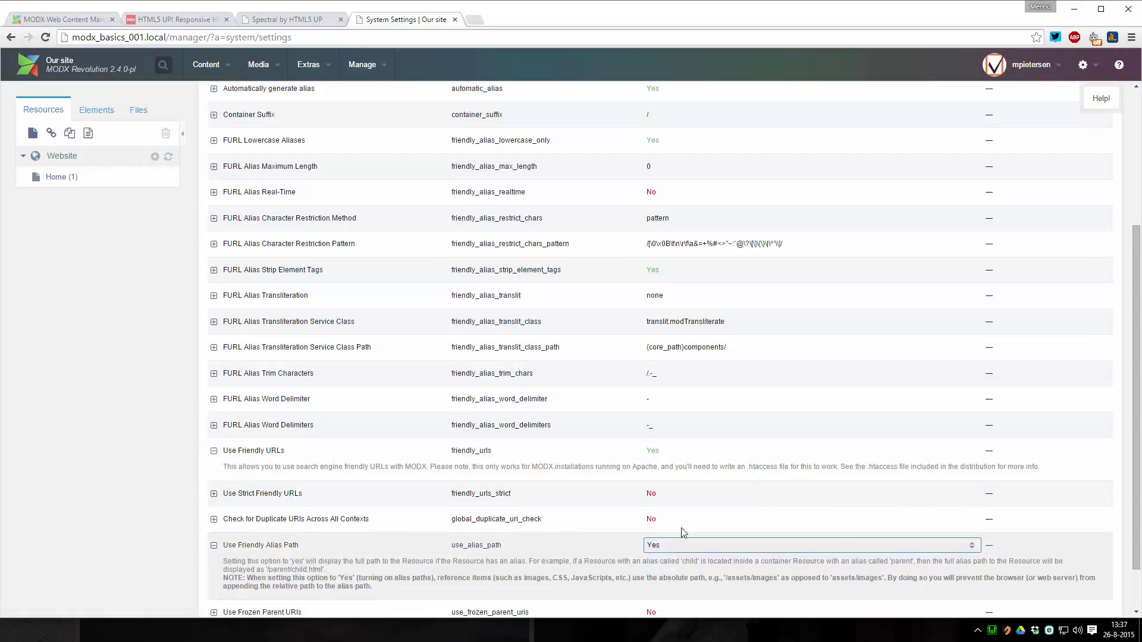
pyautogui.scroll(4, 740, 485)
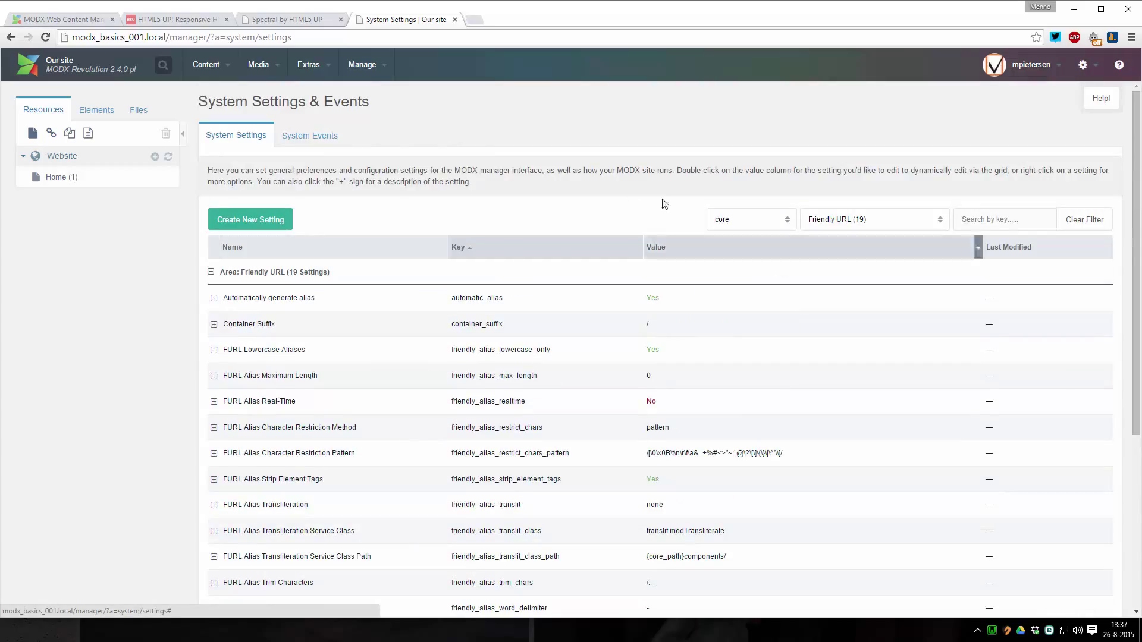
# View the Home resource's web page, place its browser tab before the manager's, and return to the System Settings.
pyautogui.rightClick(54, 182)
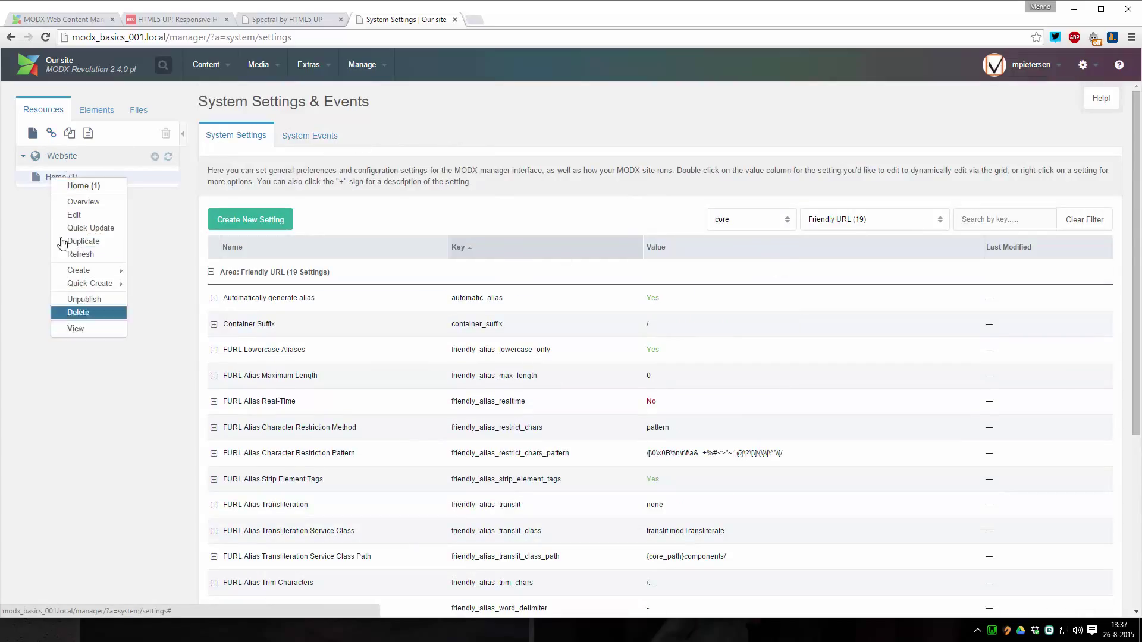
pyautogui.click(83, 329)
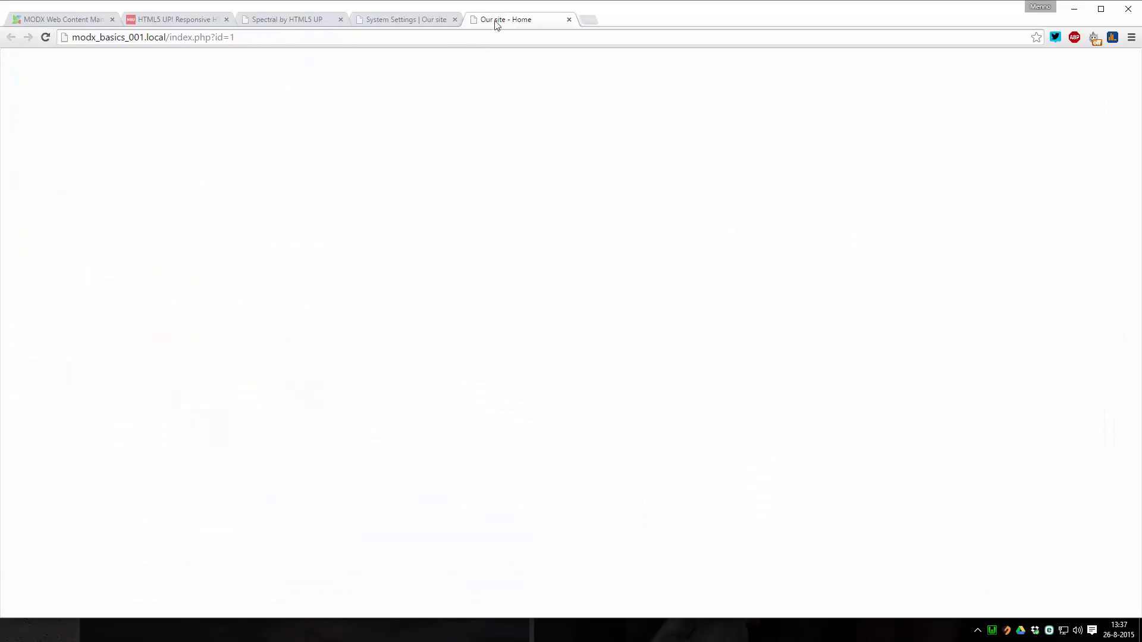
pyautogui.moveTo(496, 24); pyautogui.dragTo(386, 23)
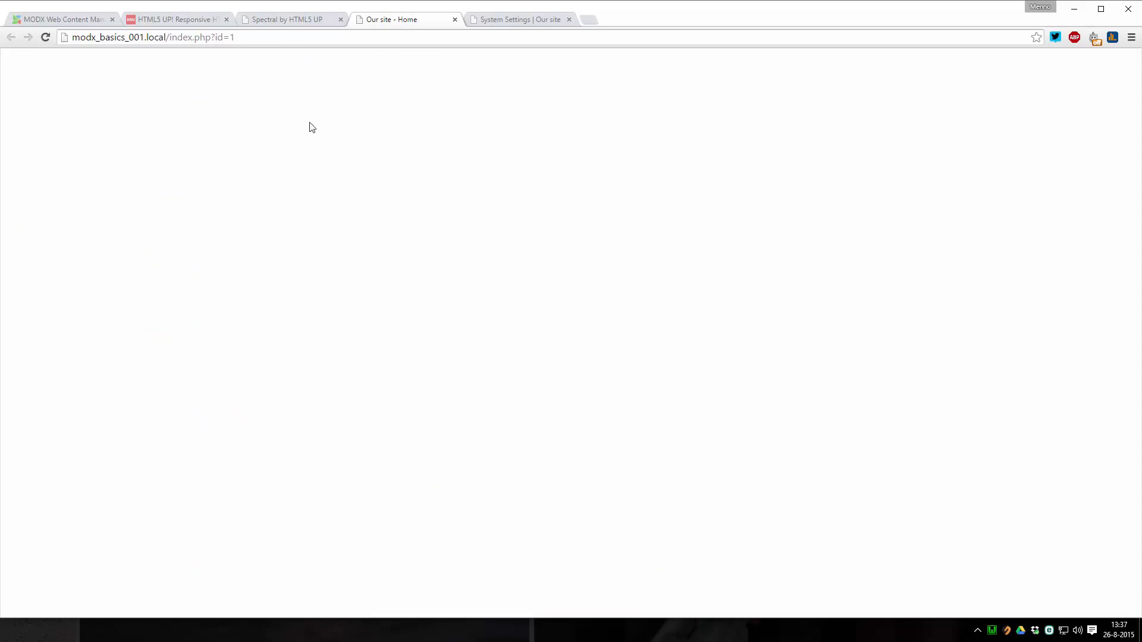
pyautogui.click(491, 24)
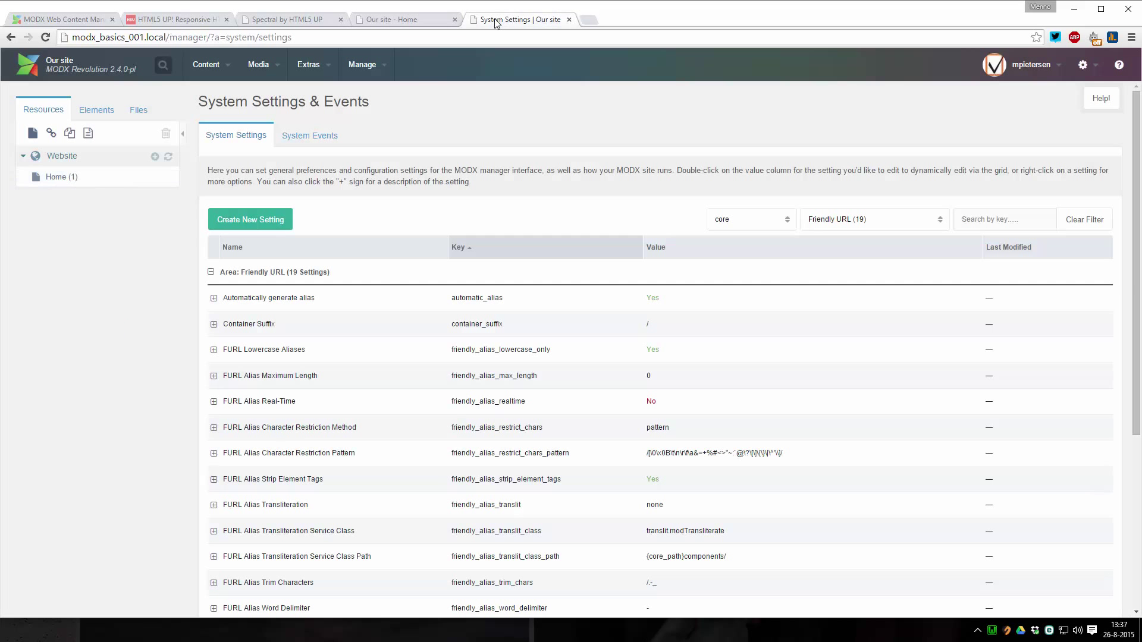
# Create a new document titled "Our page" under Website, mark it as Published, and save it.
pyautogui.click(154, 157)
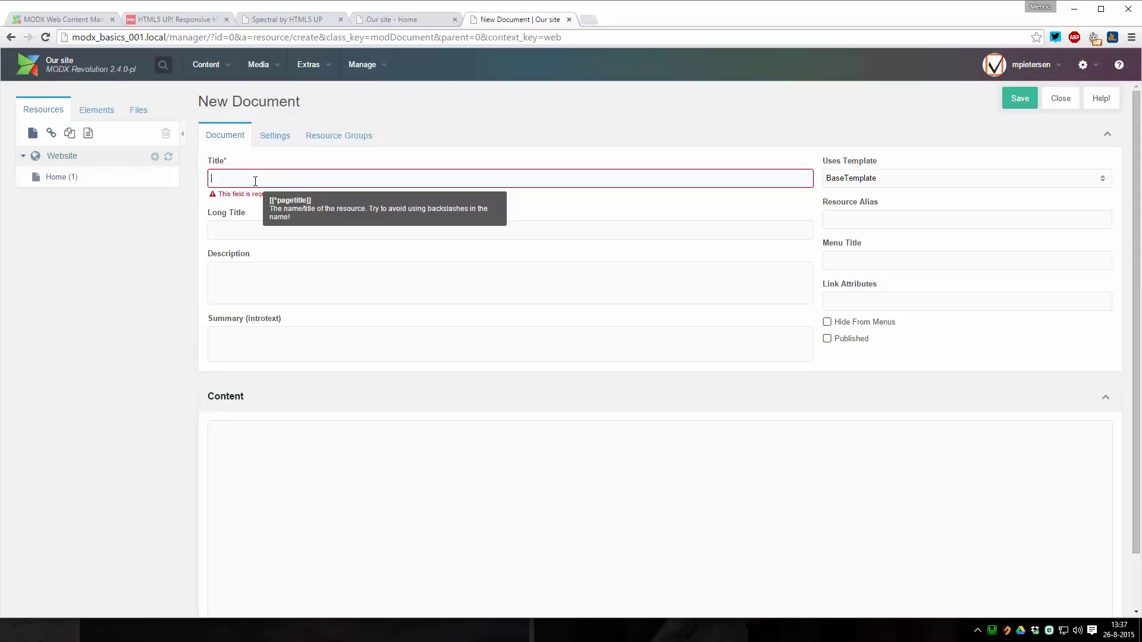
pyautogui.write('Our page')
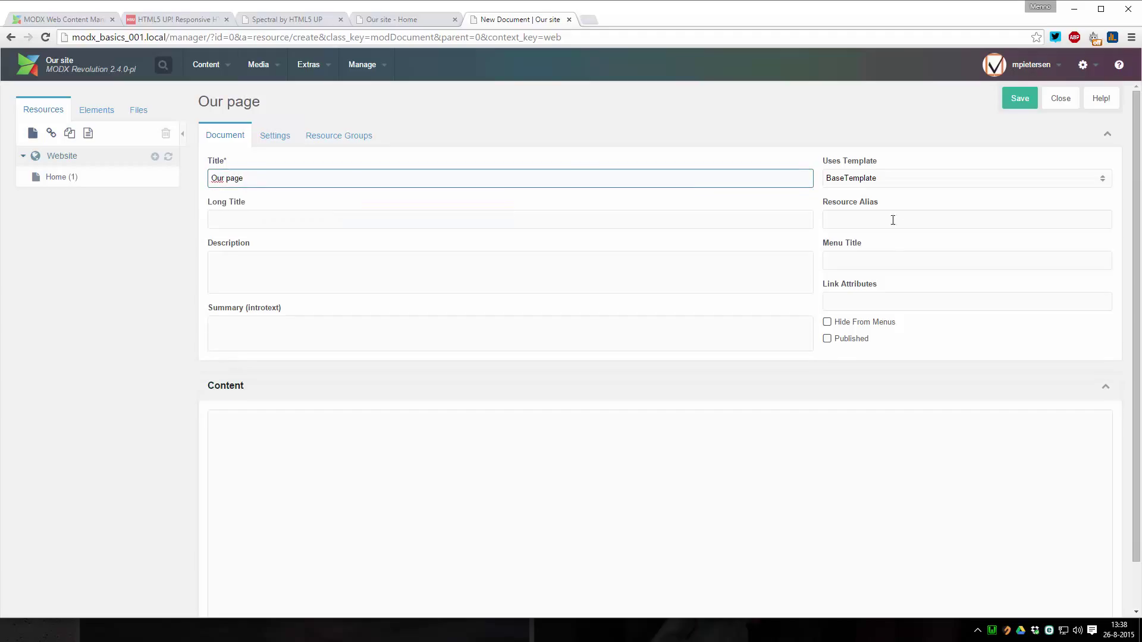
pyautogui.click(832, 338)
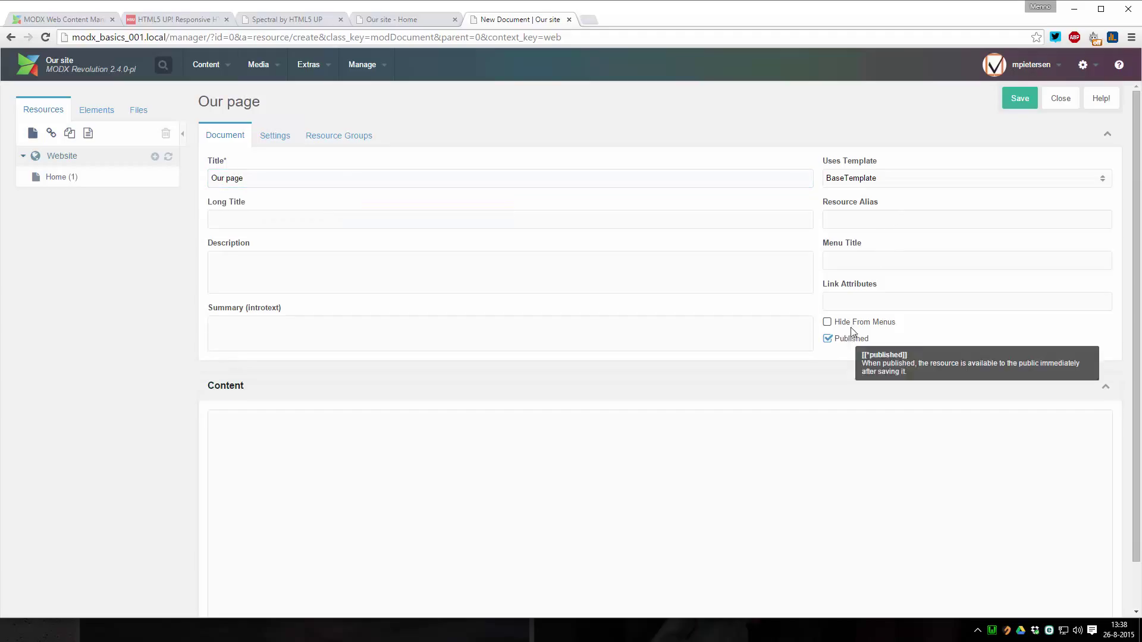
pyautogui.click(1019, 99)
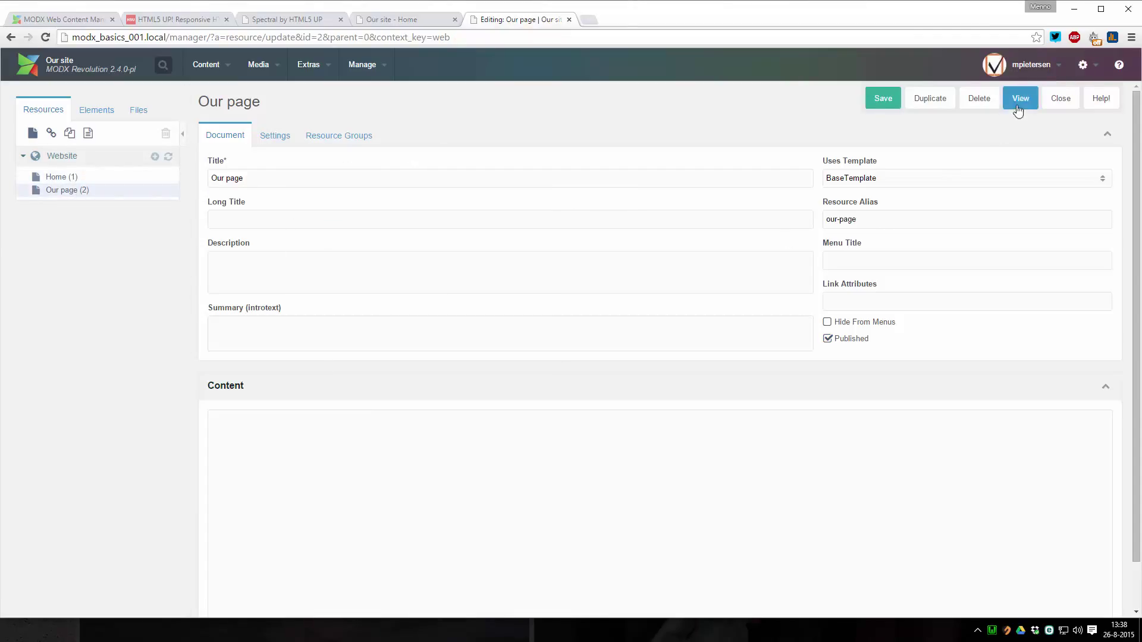
pyautogui.click(884, 100)
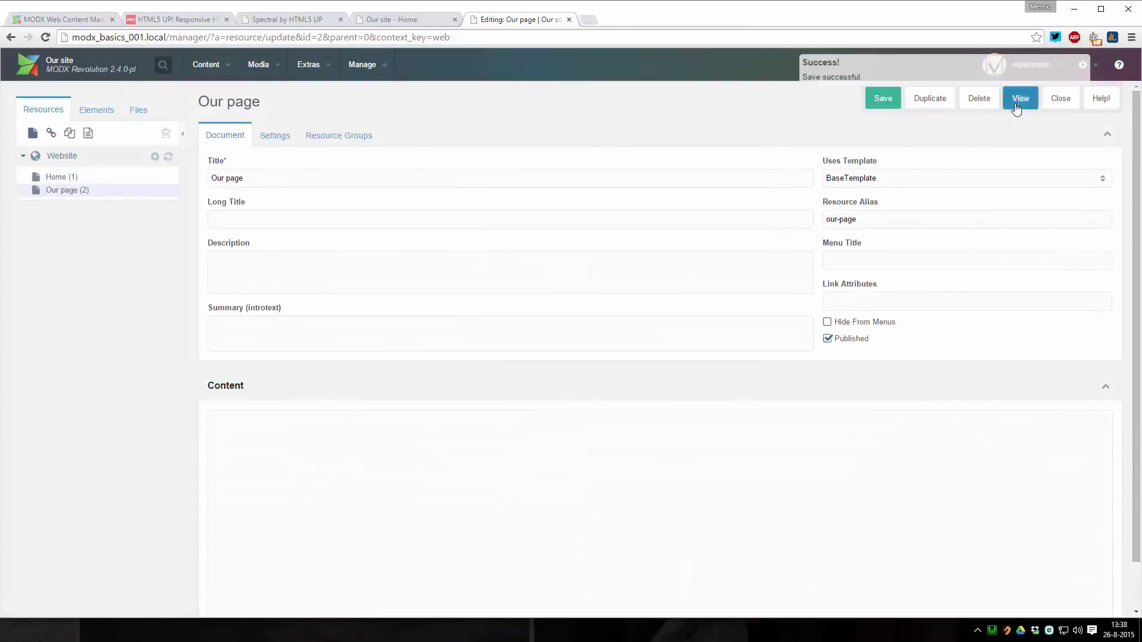
# View the "Our page" web page, place its browser tab before the manager's, and examine the page's friendly URL.
pyautogui.click(1020, 98)
pyautogui.moveTo(615, 21); pyautogui.dragTo(495, 33)
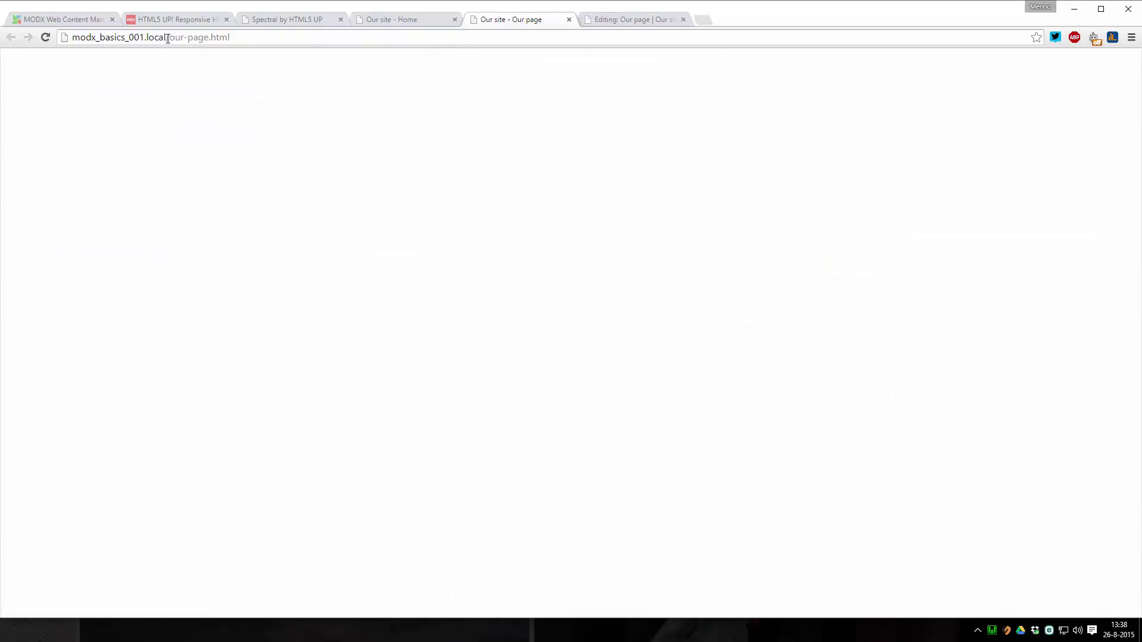
pyautogui.moveTo(172, 38); pyautogui.dragTo(210, 38)
pyautogui.click(172, 38)
pyautogui.moveTo(169, 38); pyautogui.dragTo(212, 40)
pyautogui.click(241, 41)
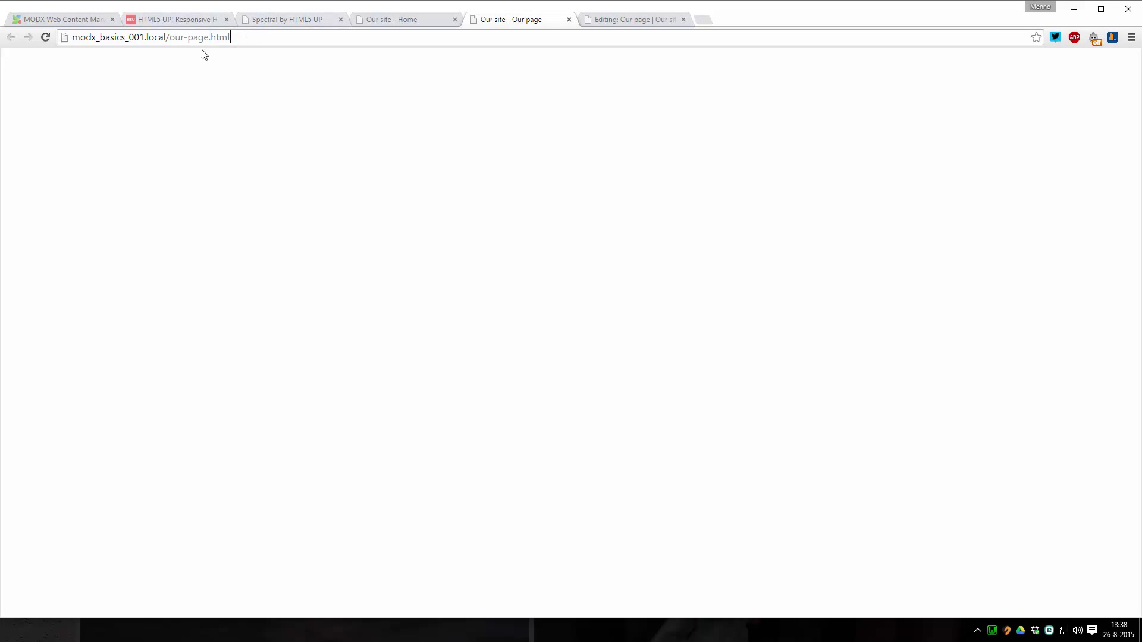